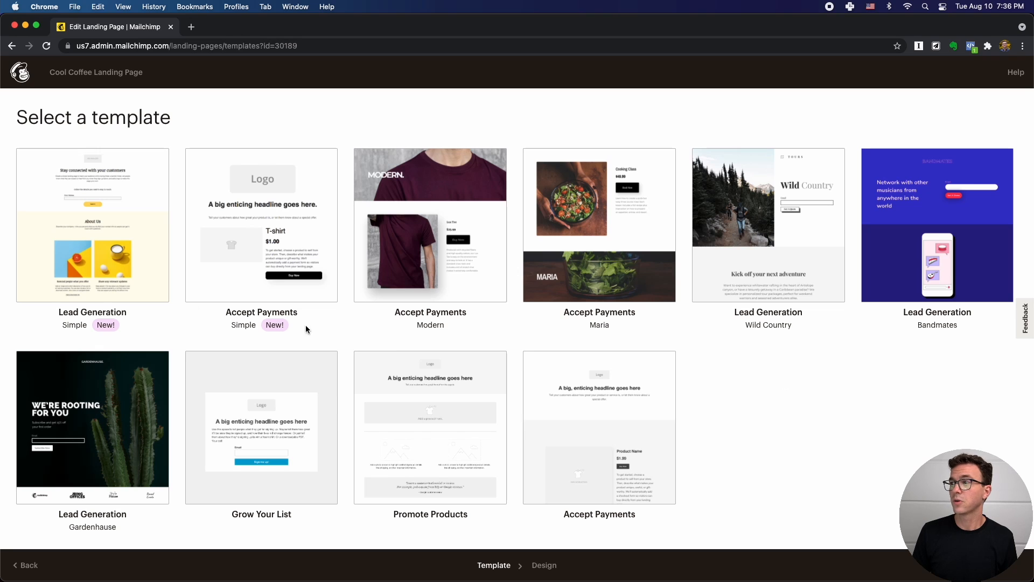
Step: Start the landing page from the Simple Lead Generation template and look over its content blocks down to the footer
click(90, 226)
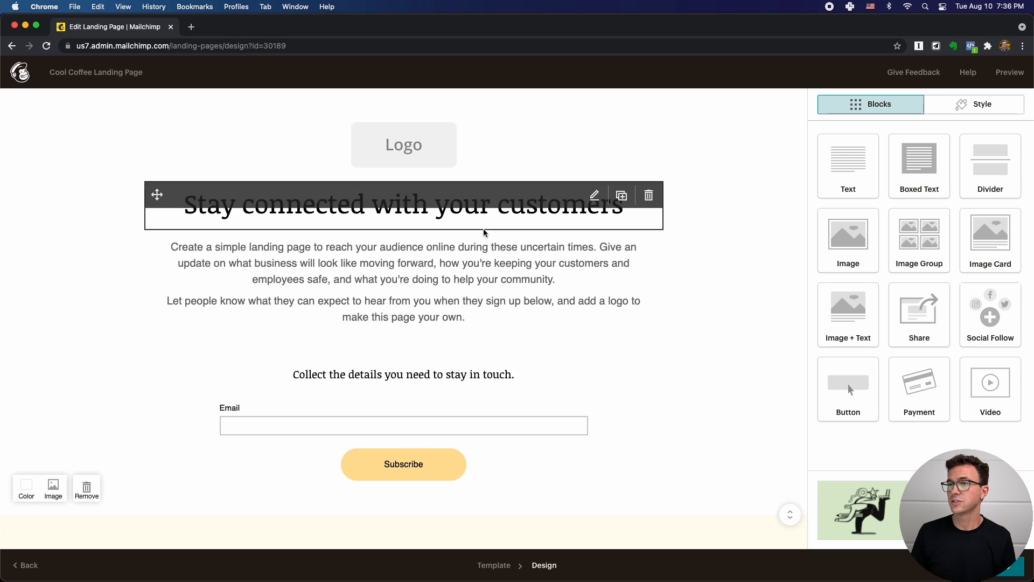
scroll(508, 425, down, 3)
scroll(508, 427, down, 5)
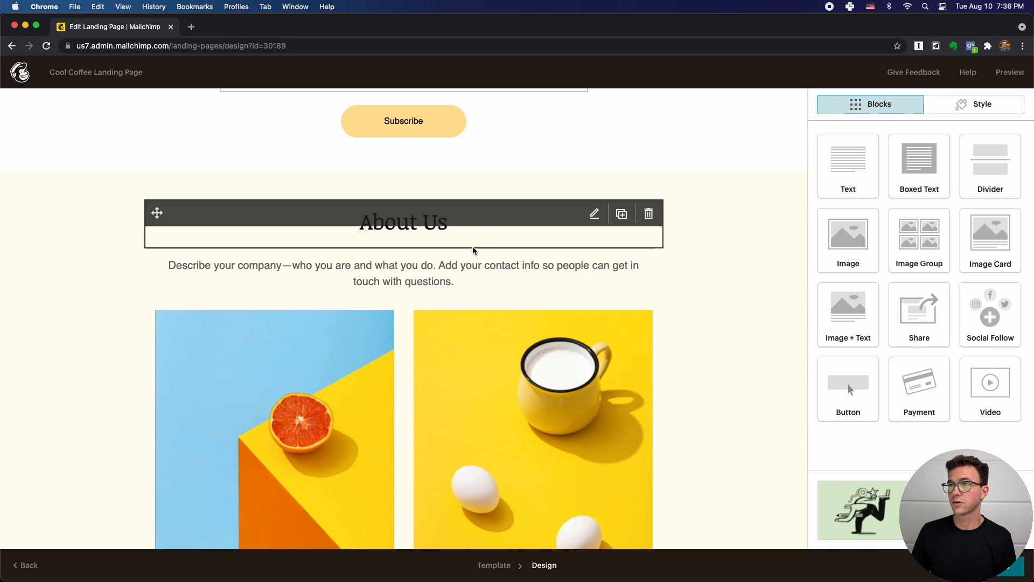
click(465, 266)
drag(158, 260, 163, 231)
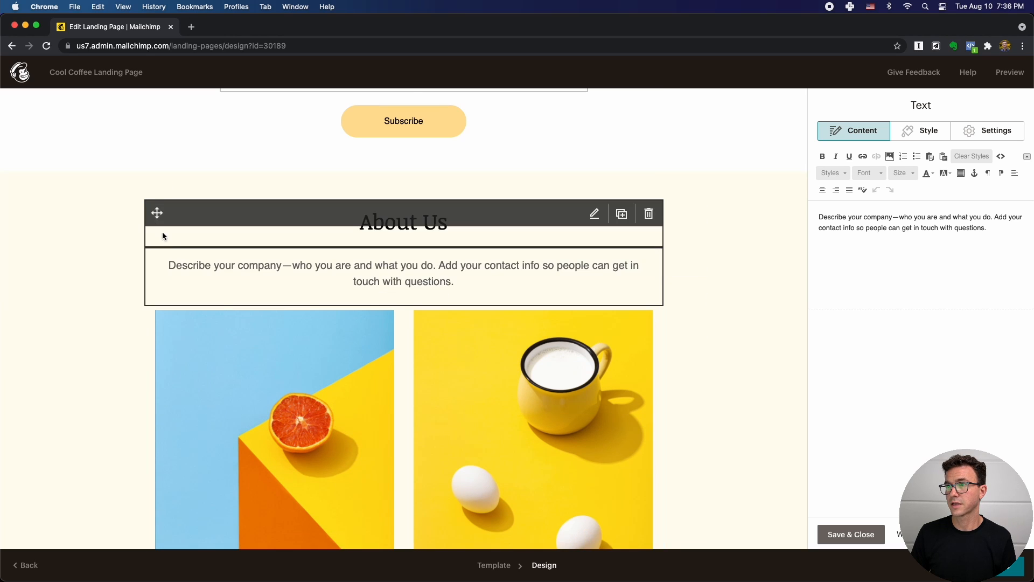
scroll(438, 370, down, 5)
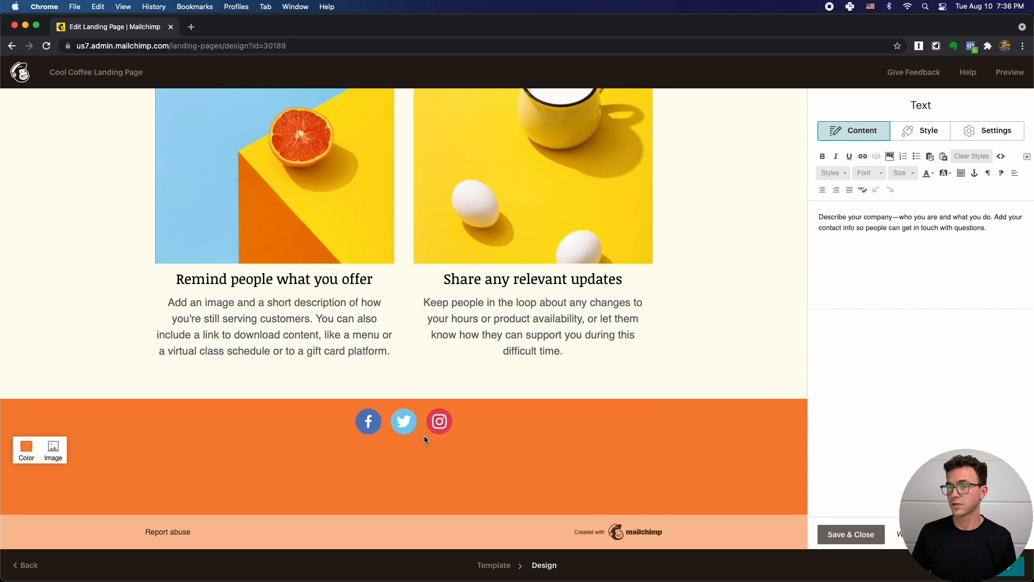
Step: Delete the logo placeholder block above the page's main heading
scroll(526, 325, up, 15)
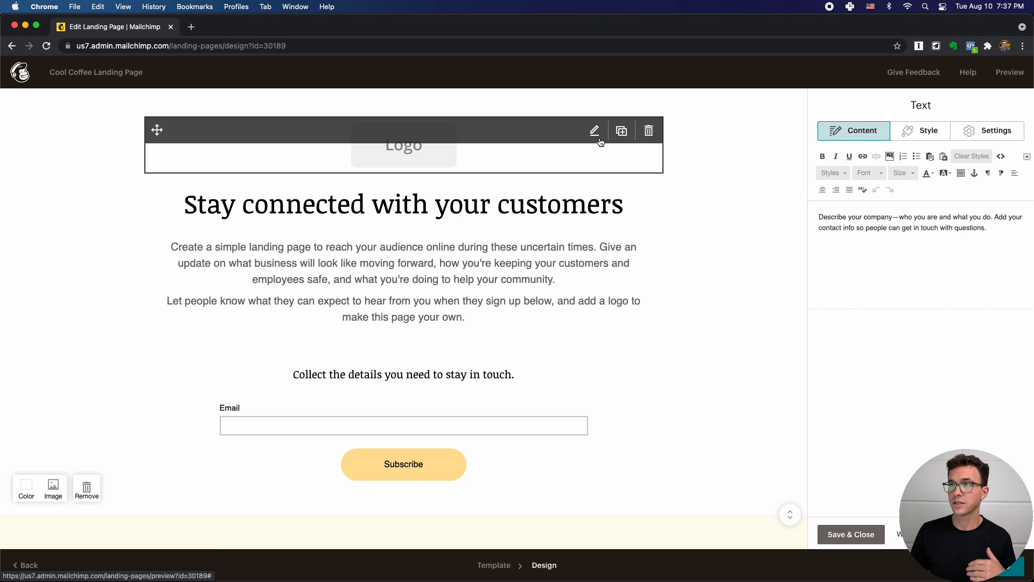
click(650, 131)
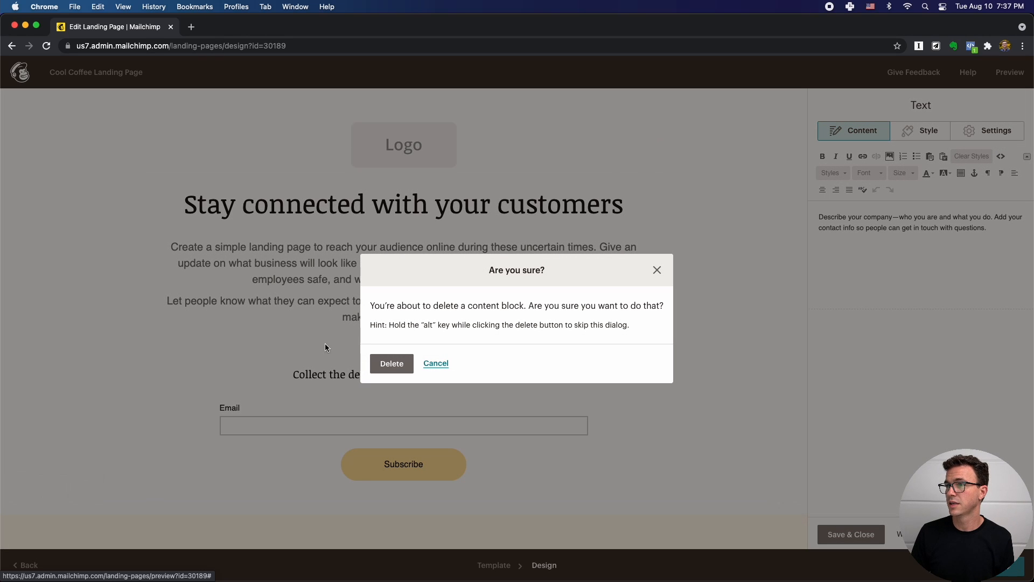
click(385, 370)
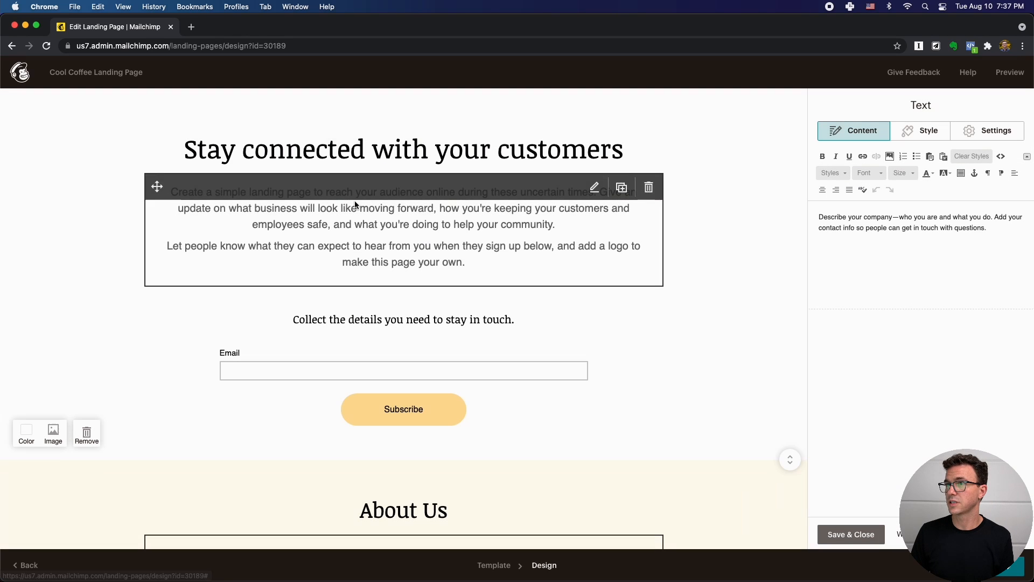
Step: Replace the main heading text with "Get Your Coffee Brewing Guide"
click(594, 141)
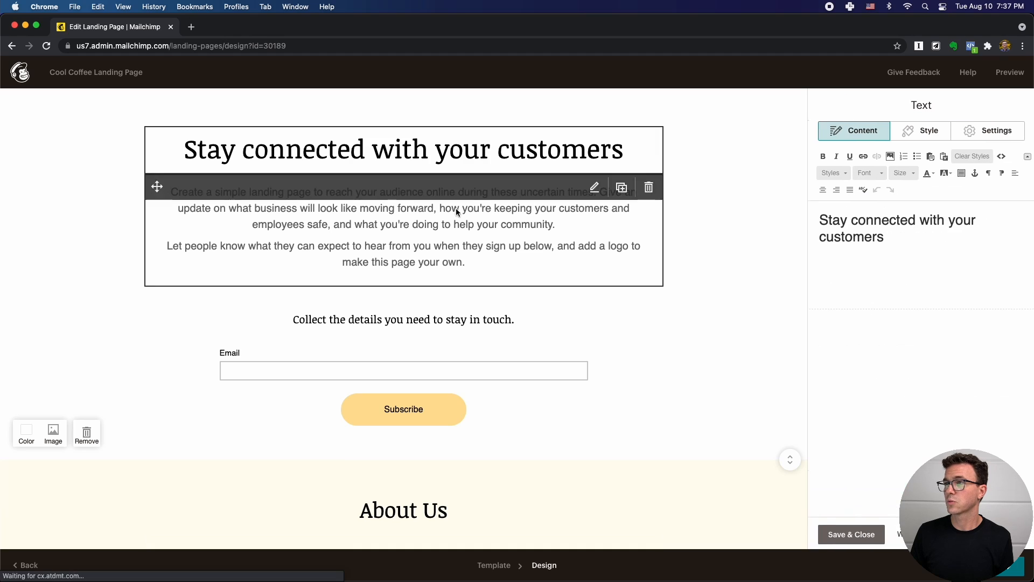
drag(895, 240, 778, 219)
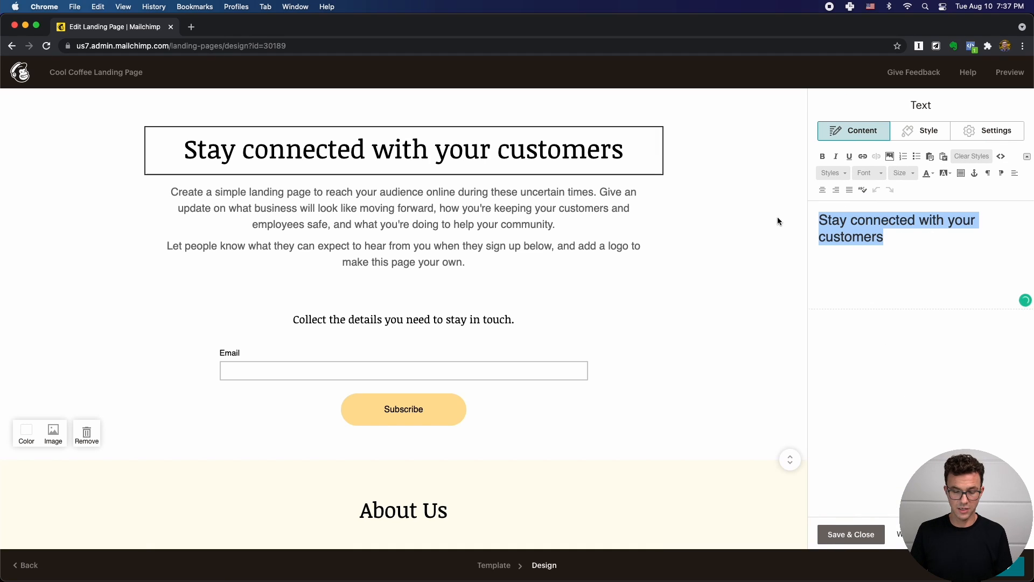
text(Get You)
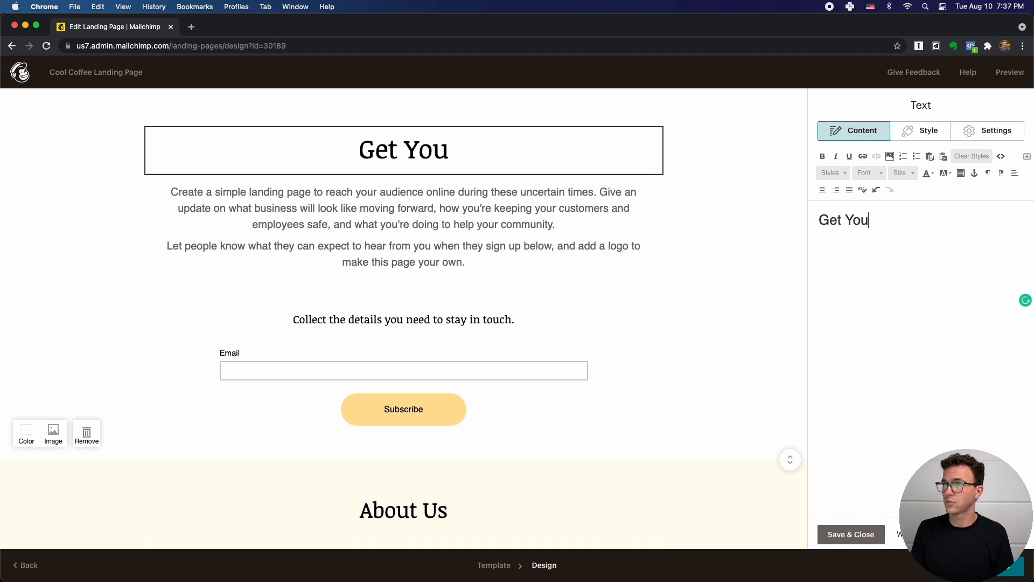
text(r Coffee )
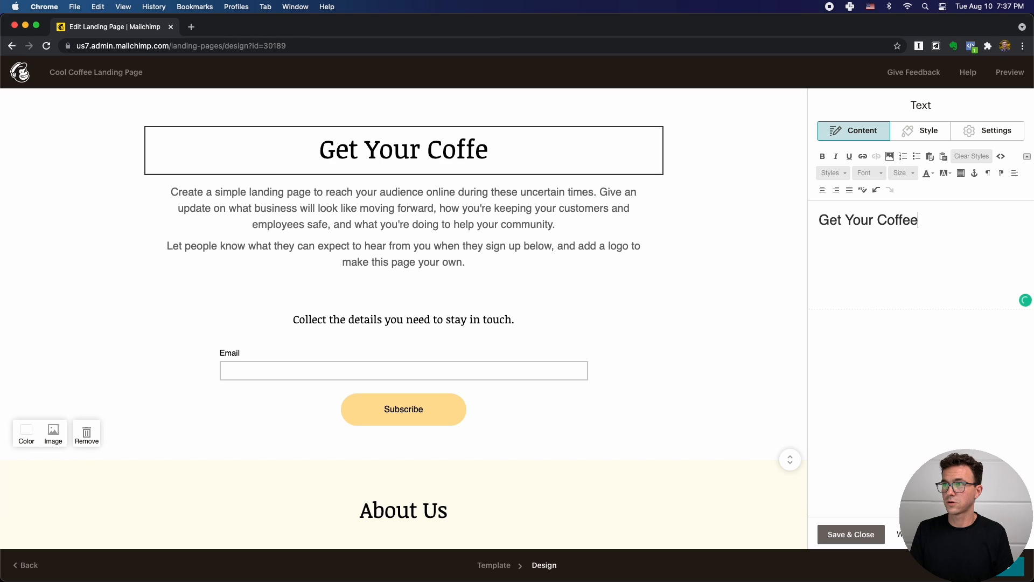
text(Brewing )
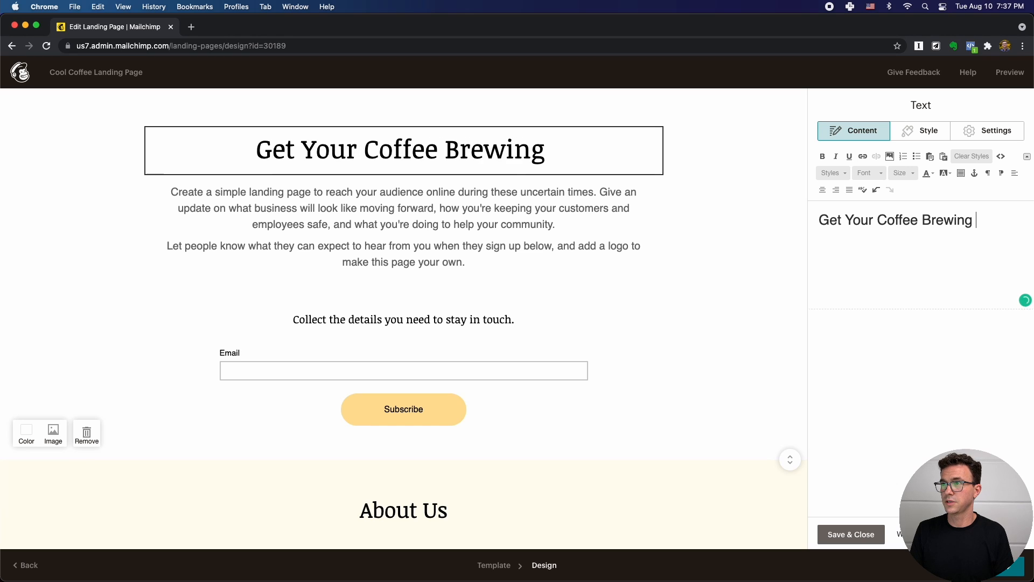
text(Guide)
Step: Replace the paragraphs below the main heading with "The most complete guide to brew different types of coffee."
click(404, 226)
drag(1016, 289, 806, 219)
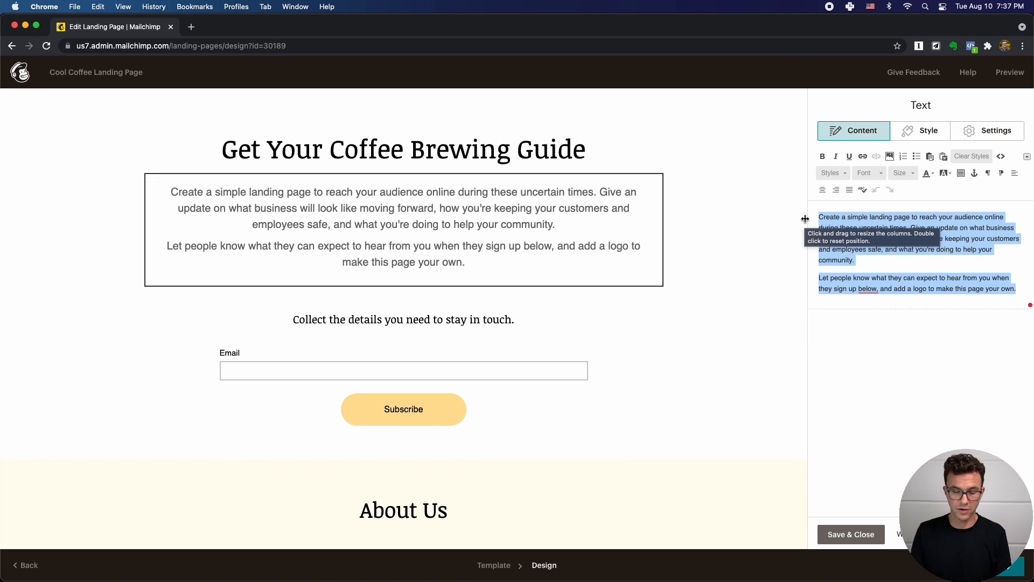
text(The most complete guide to brew different types of coffee.)
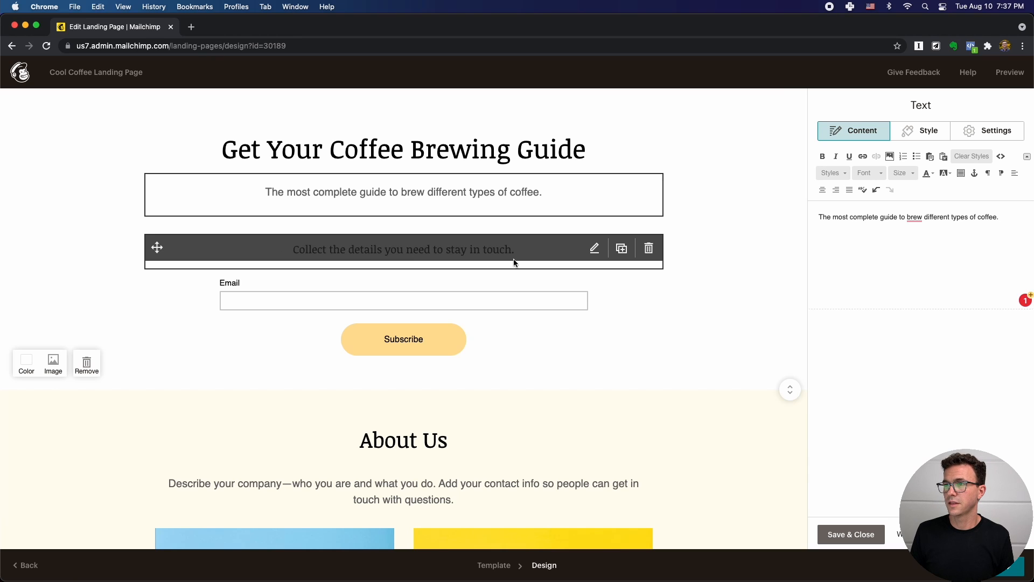
Step: Change the line above the signup form to "Sign up to get the guide!"
click(595, 249)
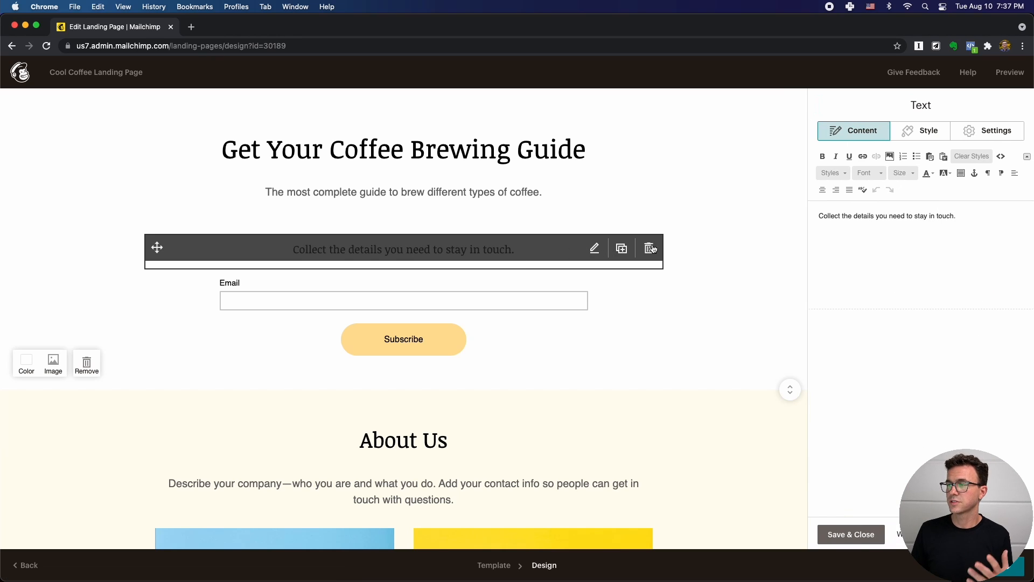
triple_click(896, 216)
text(Sign up to get the guide)
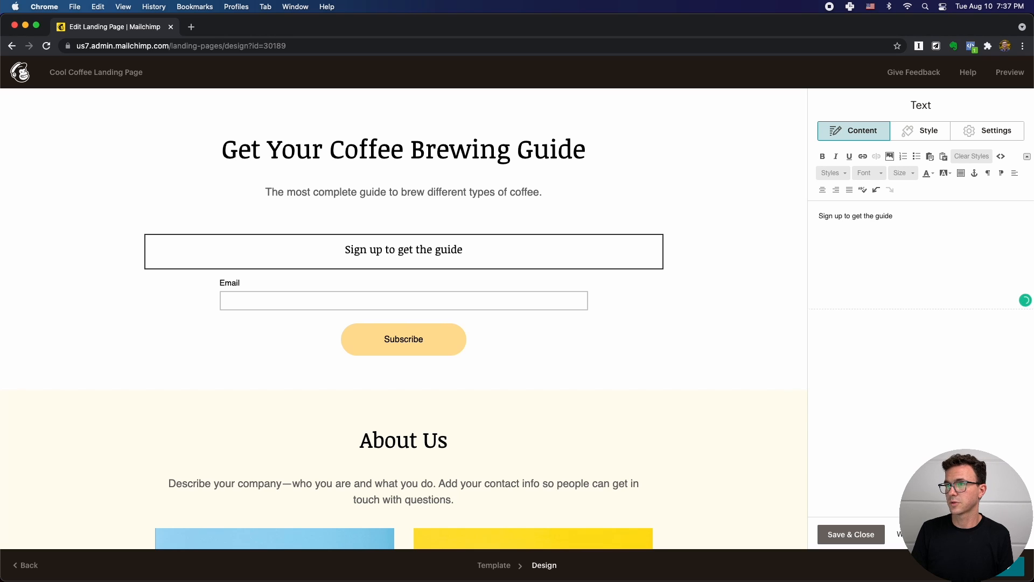
text(!)
Step: Add the First Name field to the signup form and set its button text to "SIGN UP NOW"
click(534, 304)
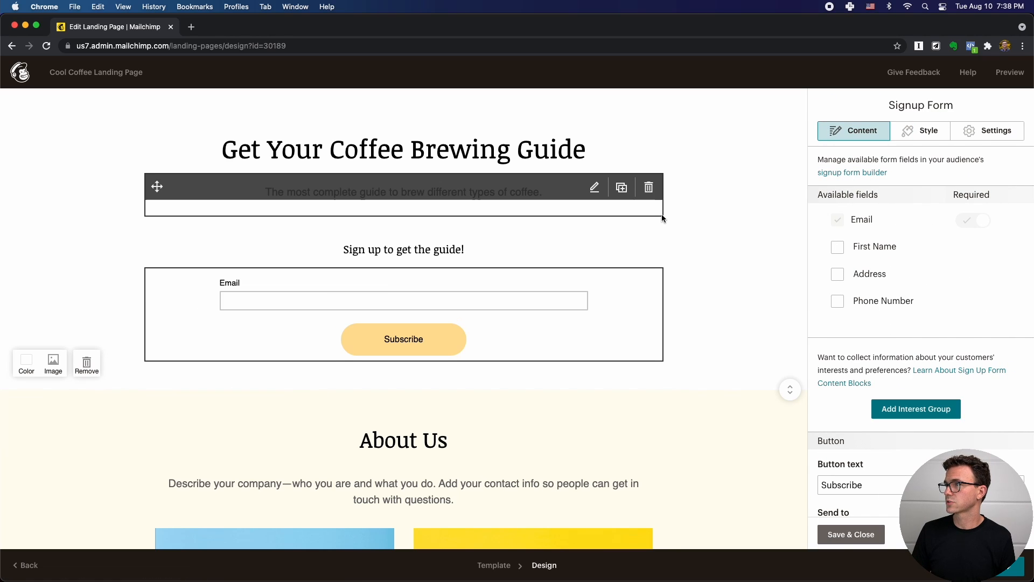
click(841, 248)
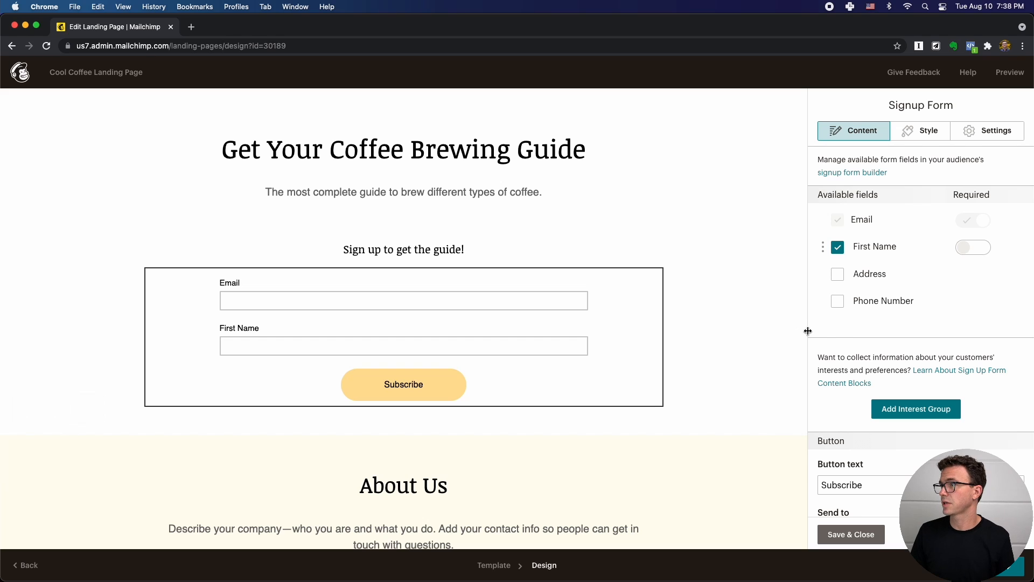
scroll(838, 338, down, 5)
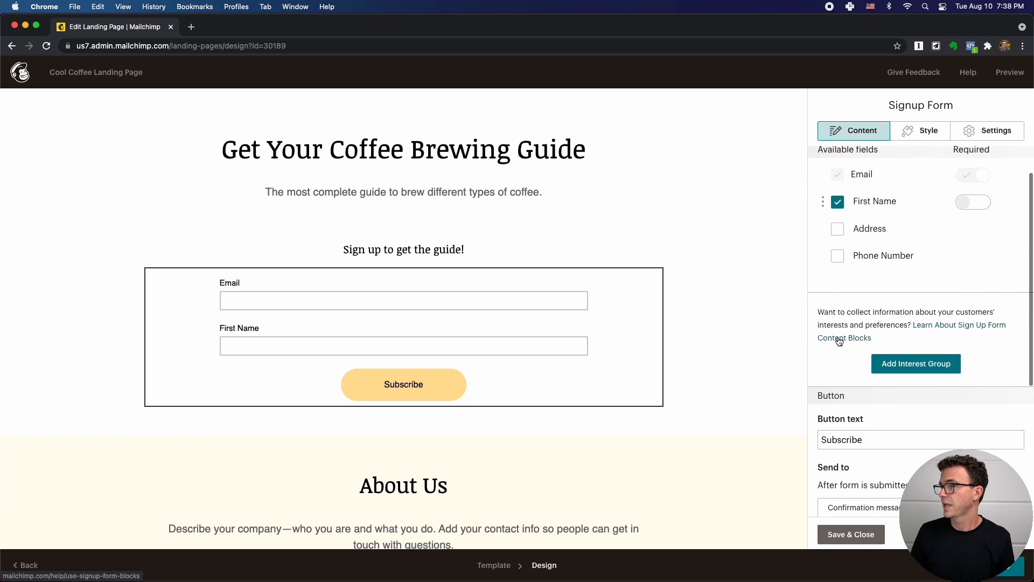
double_click(868, 333)
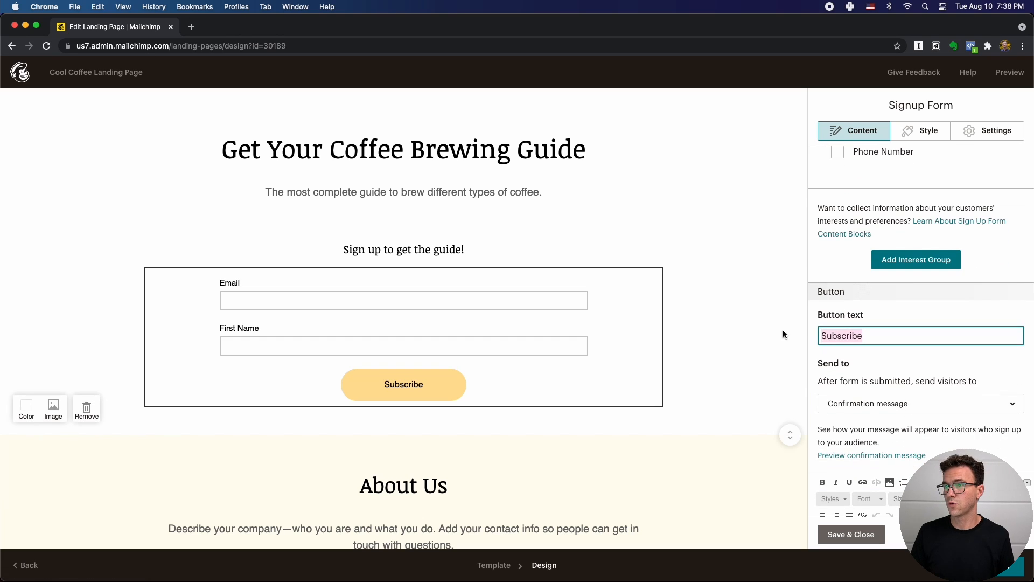
text(Sign)
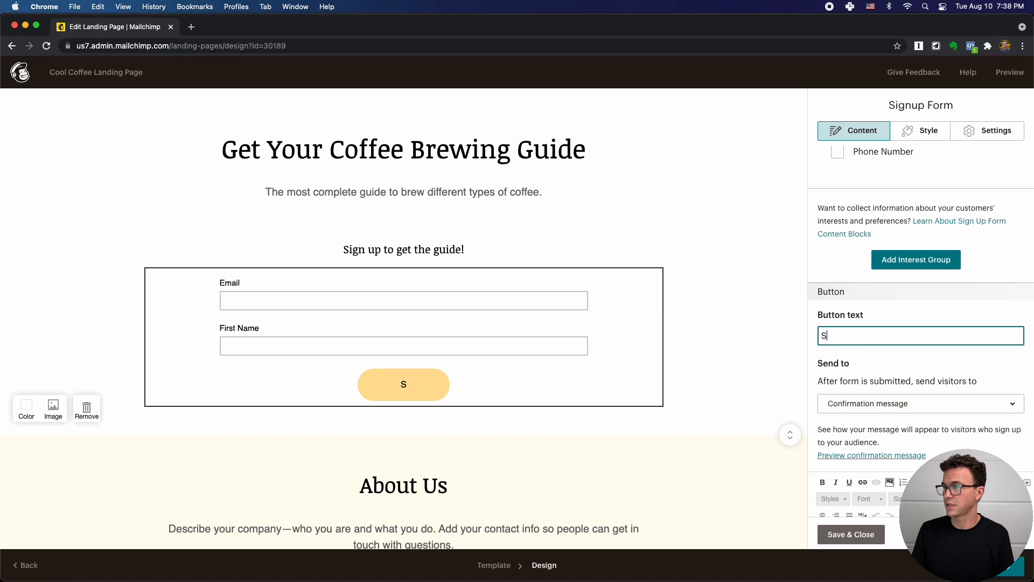
key(BackSpace)
key(BackSpace)
key(BackSpace)
text(IGN UP NOW)
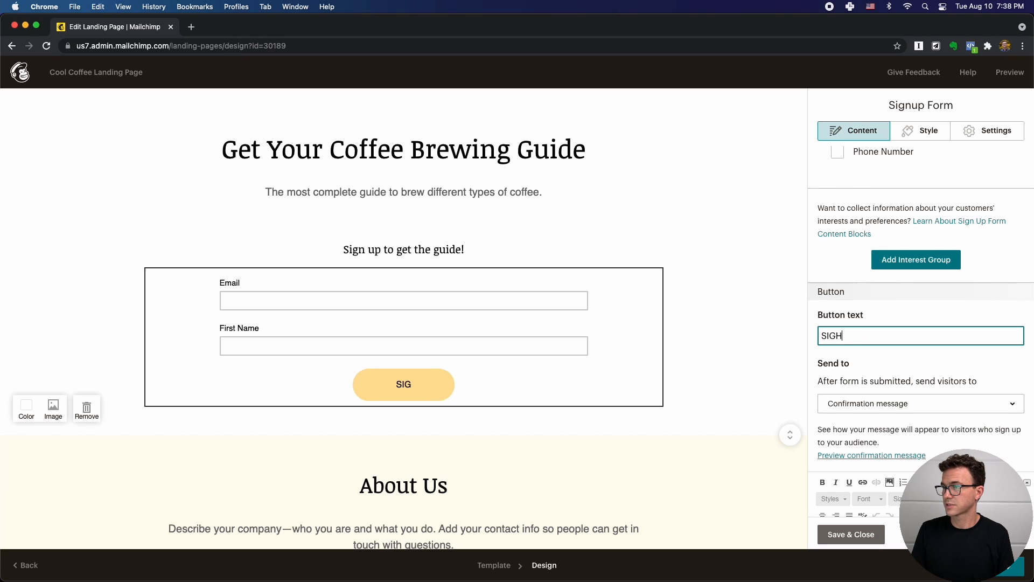
Step: Send visitors to the web address THEFIGCO.COM after they submit the signup form
scroll(876, 315, down, 4)
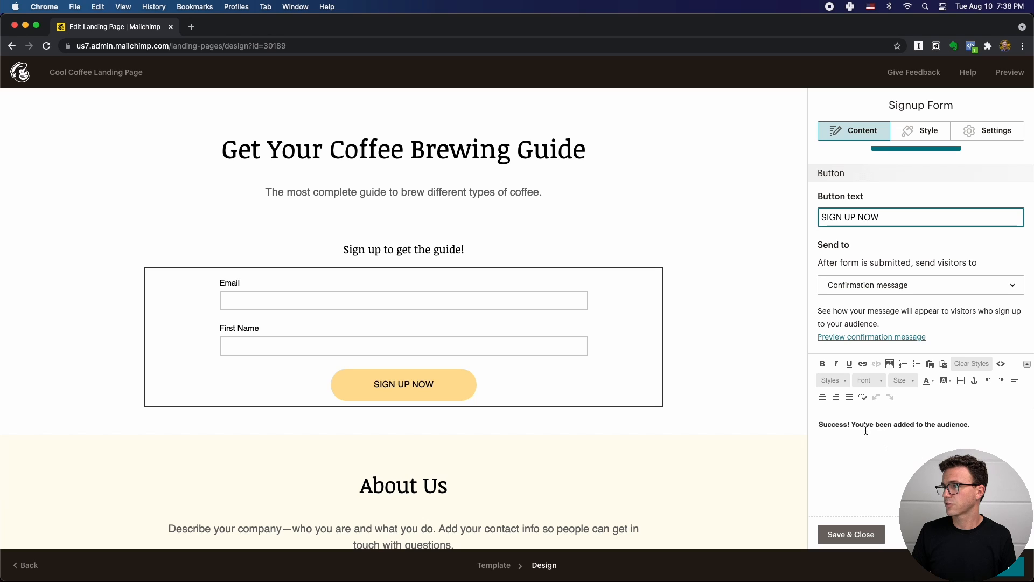
drag(829, 424, 968, 424)
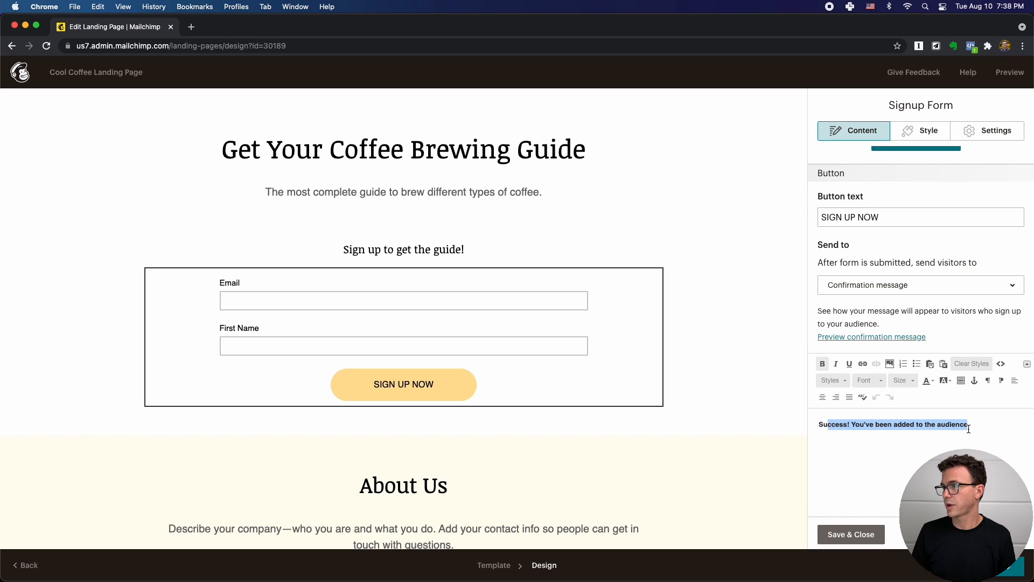
click(886, 286)
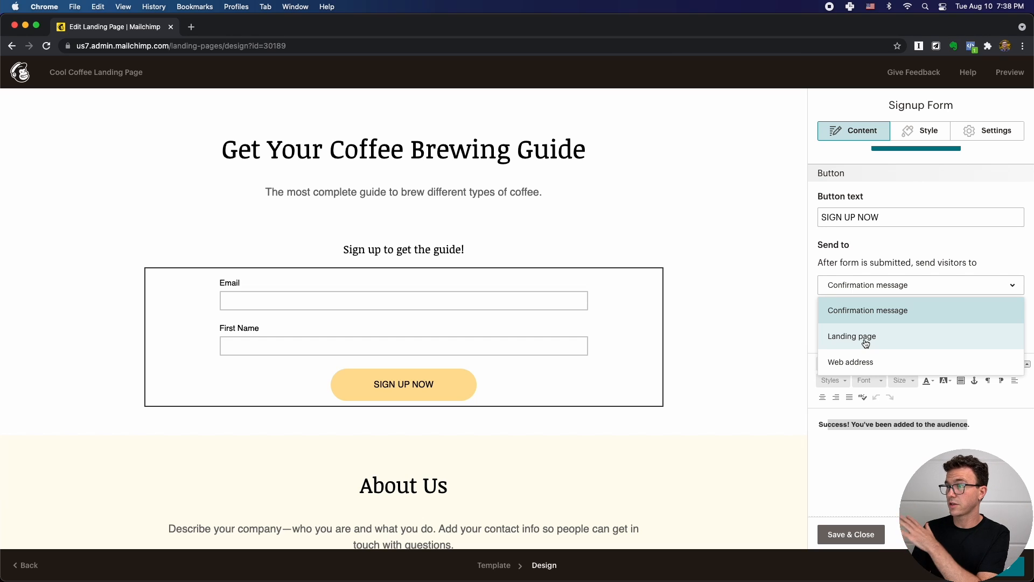
click(859, 367)
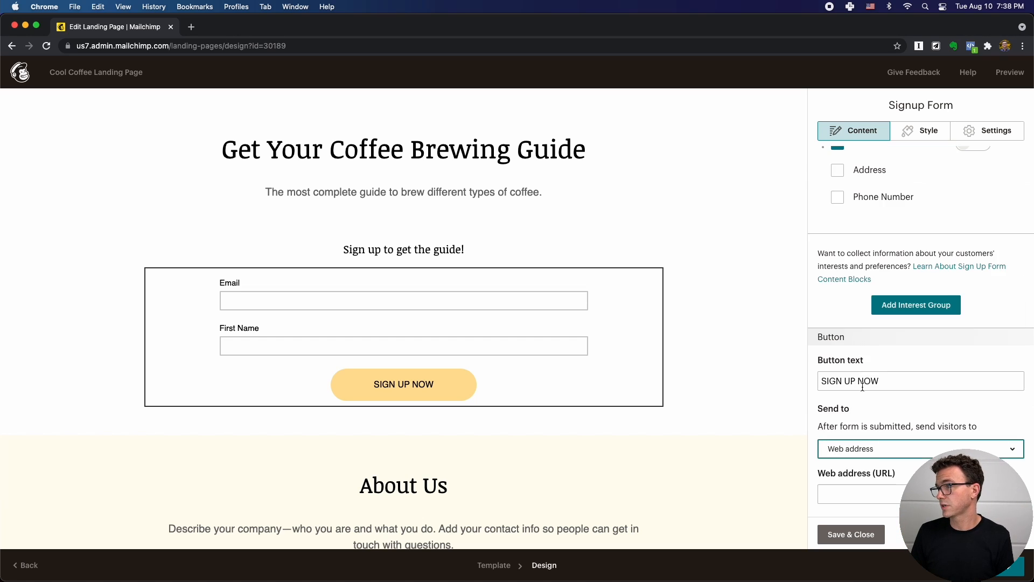
click(872, 492)
text(THE)
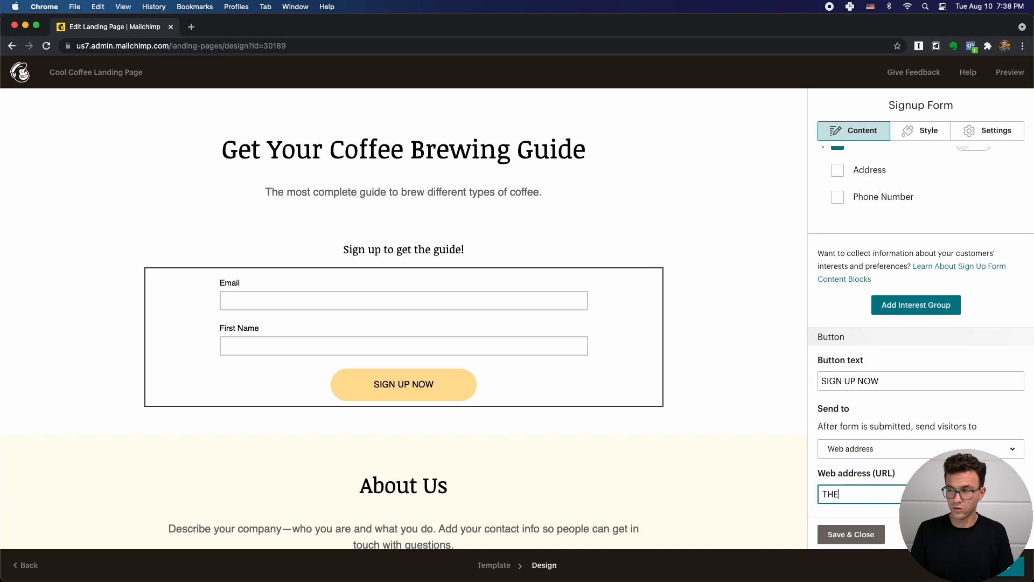
text(FIGCO.COM)
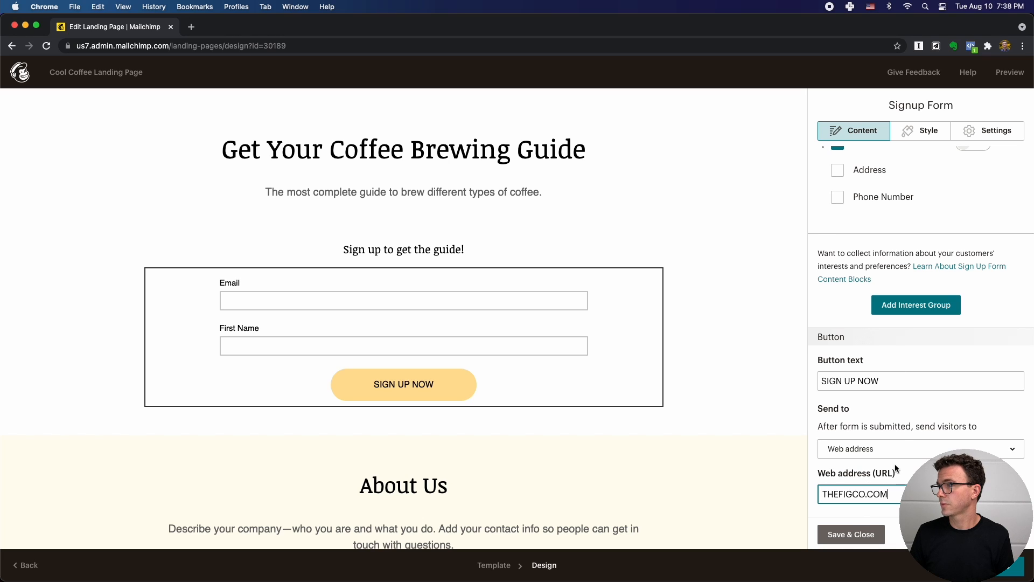
Step: Set the signup form button's background color to #fab31b, then save and close the form block
scroll(945, 285, up, 3)
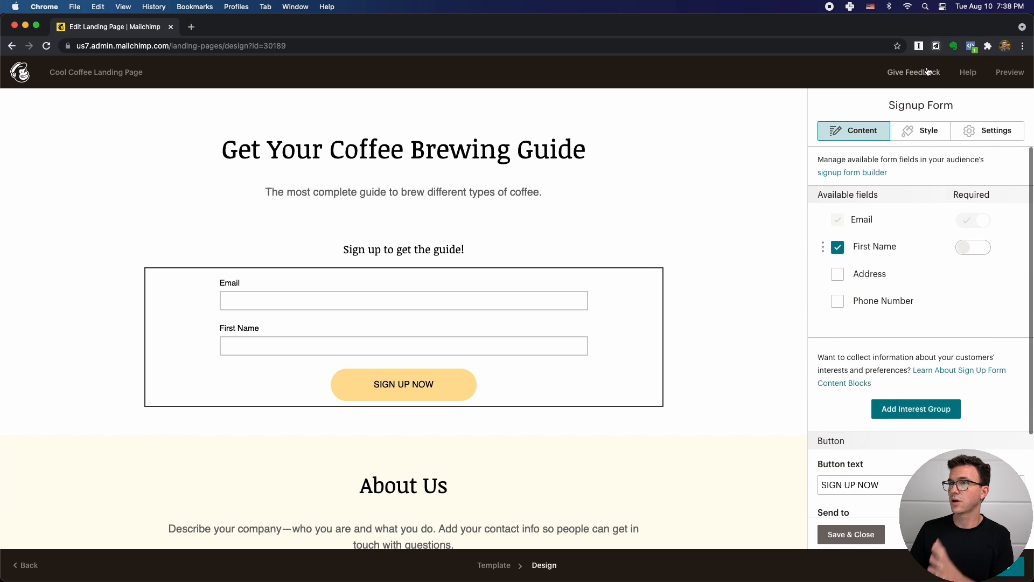
click(922, 132)
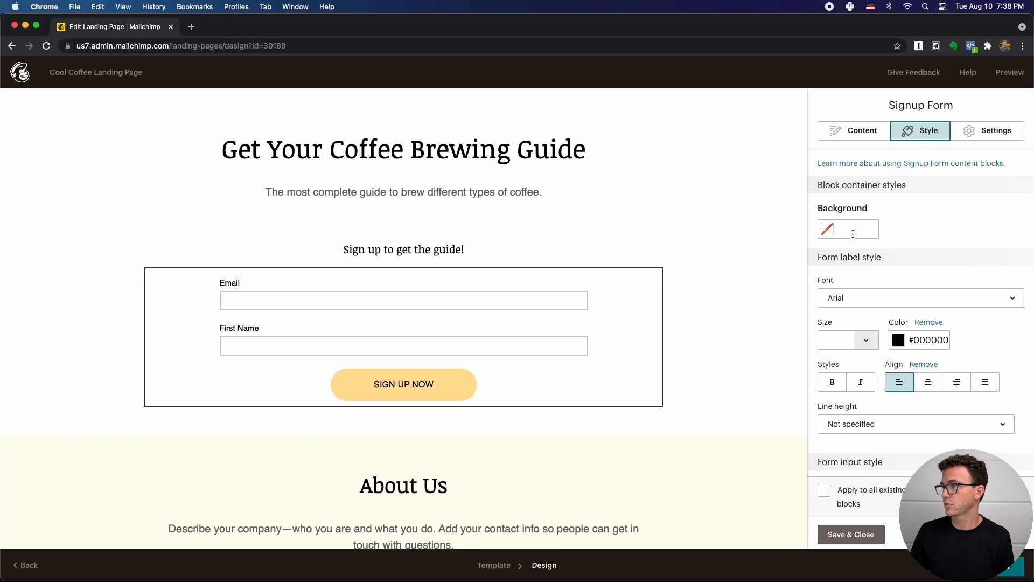
scroll(877, 272, down, 1)
scroll(877, 272, down, 2)
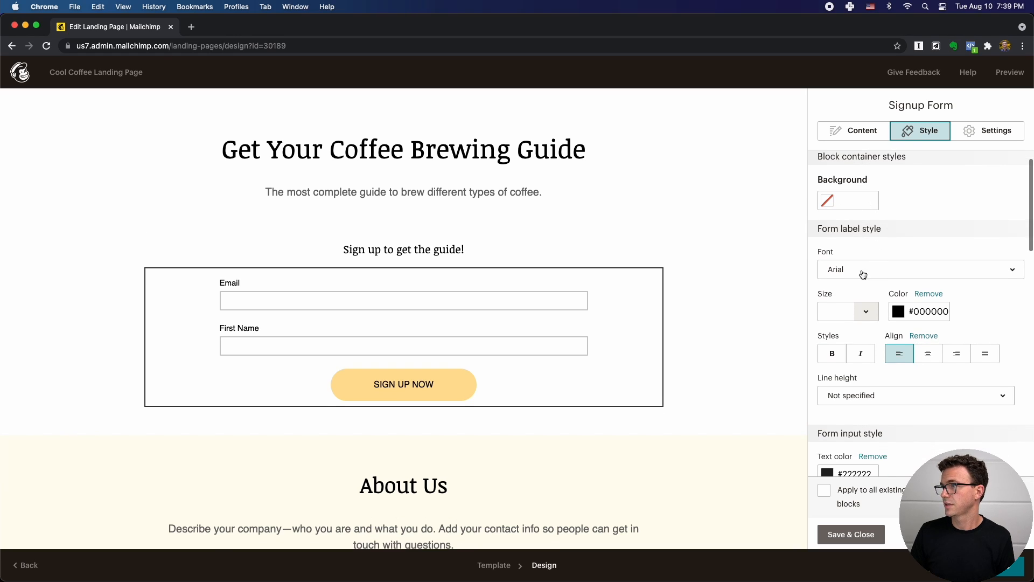
scroll(842, 292, down, 3)
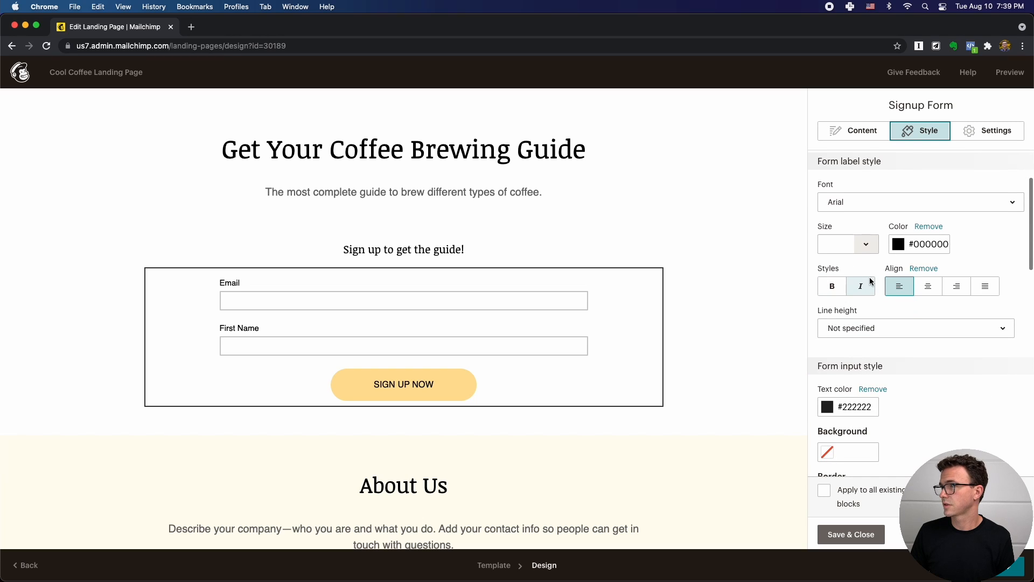
scroll(843, 292, down, 5)
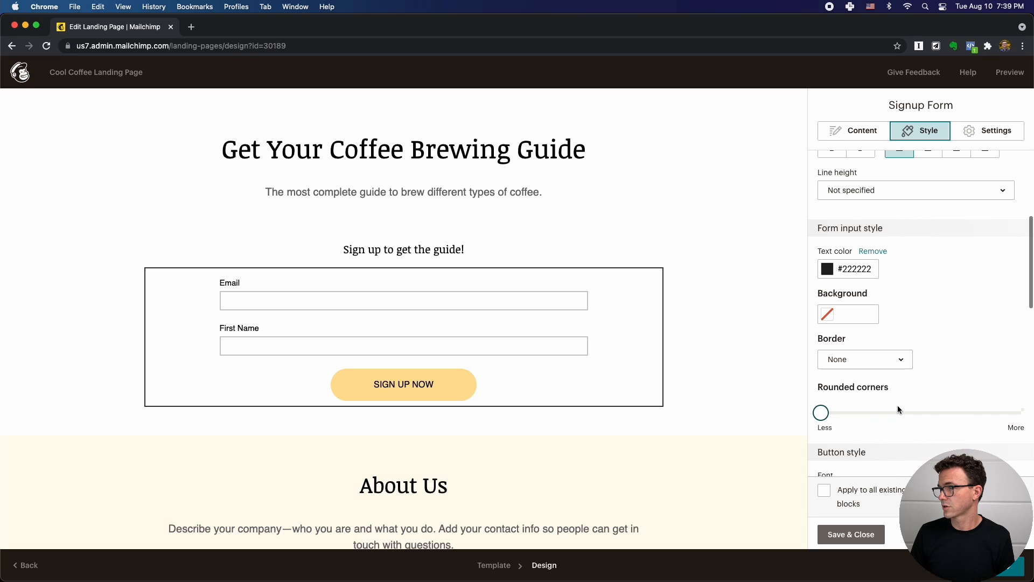
scroll(866, 420, down, 3)
scroll(861, 420, down, 4)
scroll(861, 420, down, 8)
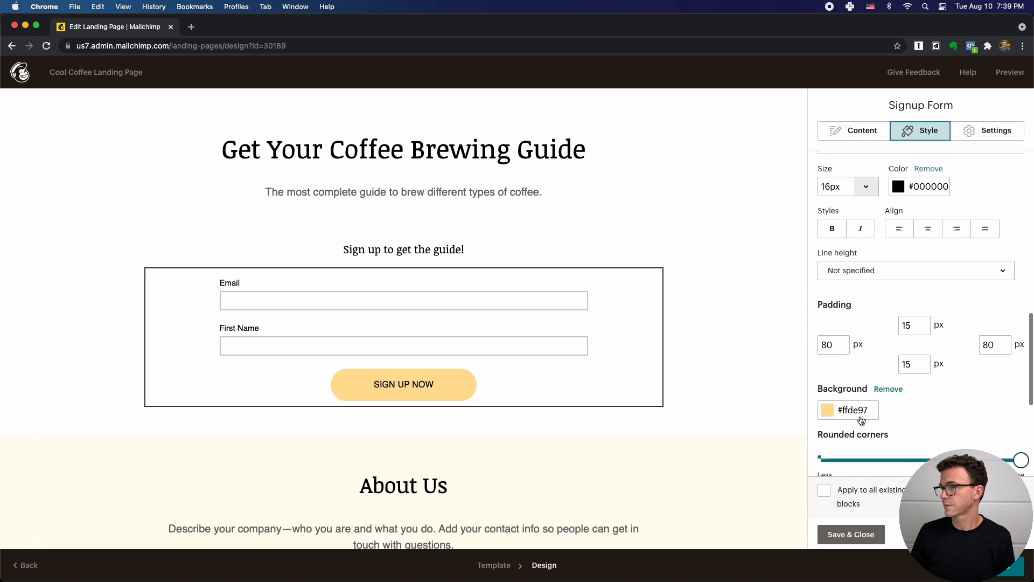
click(844, 318)
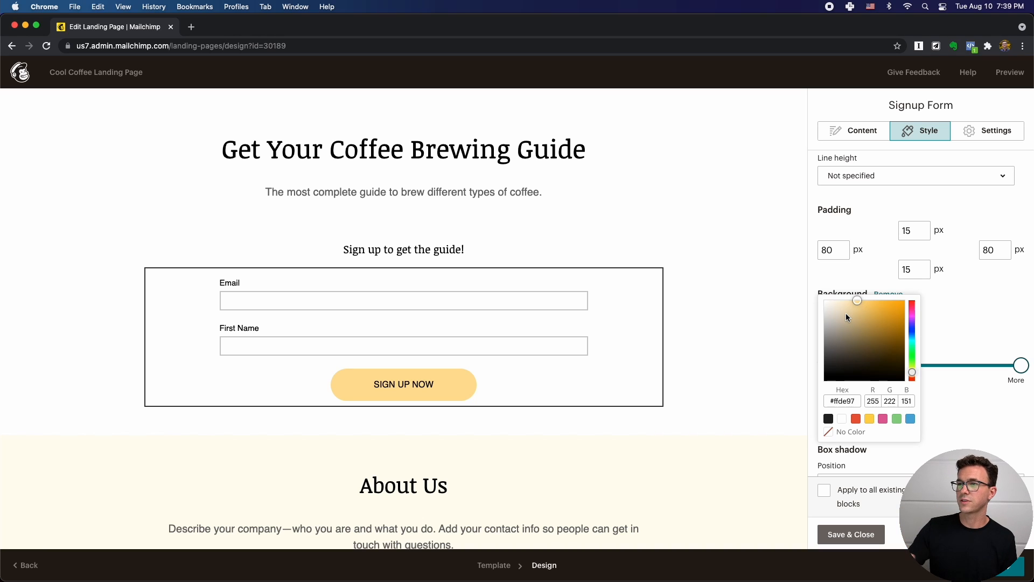
click(896, 303)
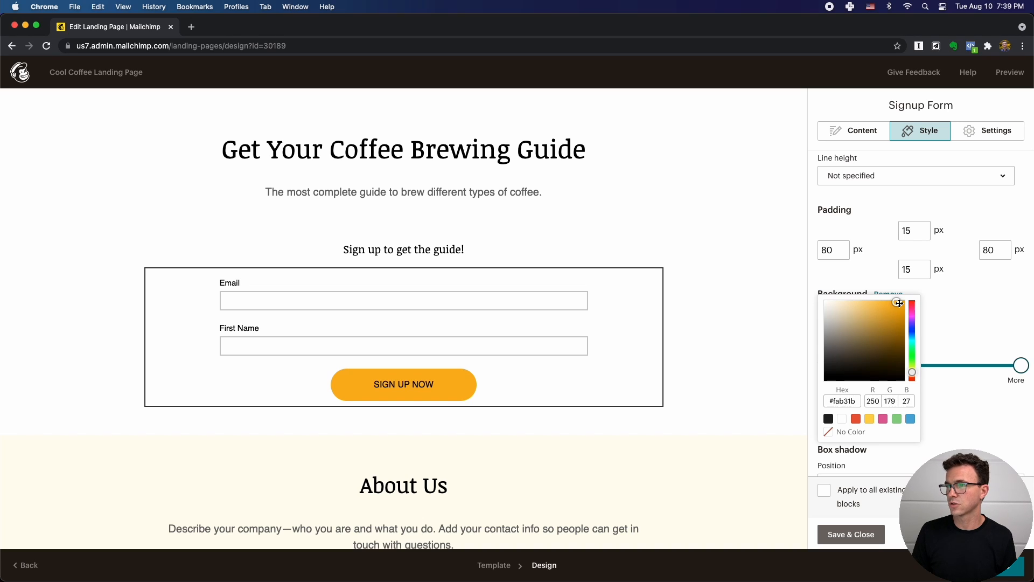
click(943, 310)
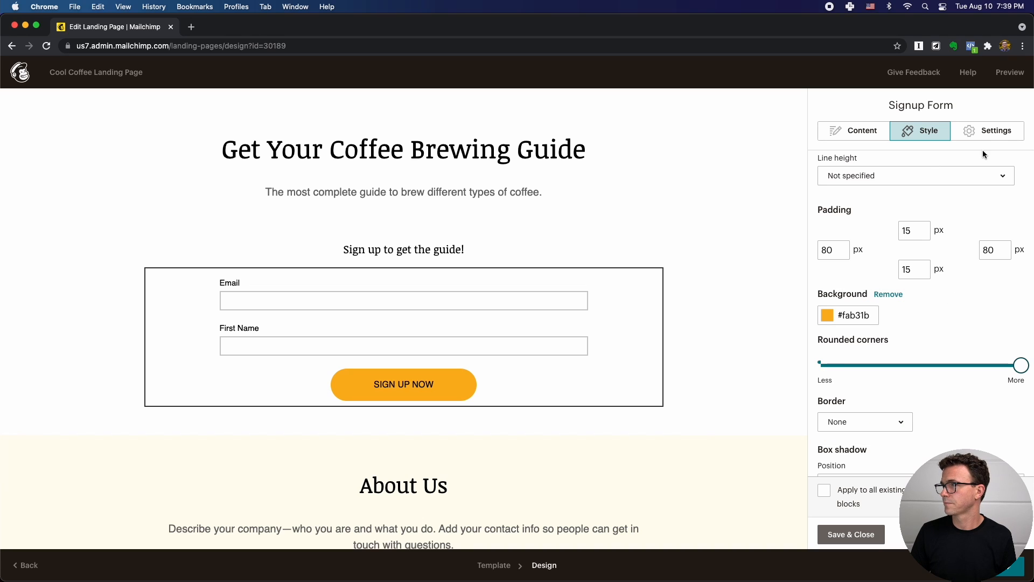
click(984, 134)
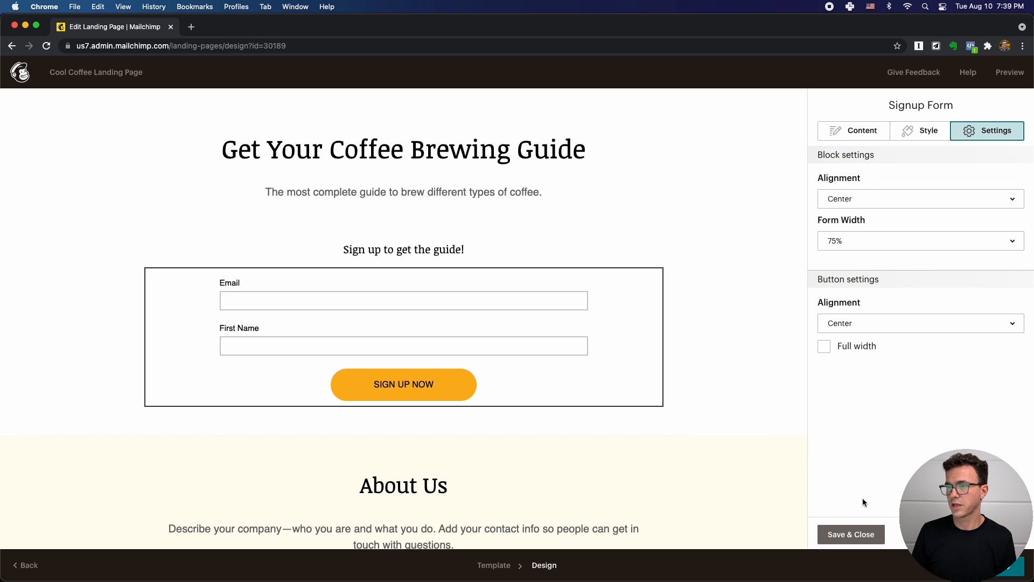
click(850, 535)
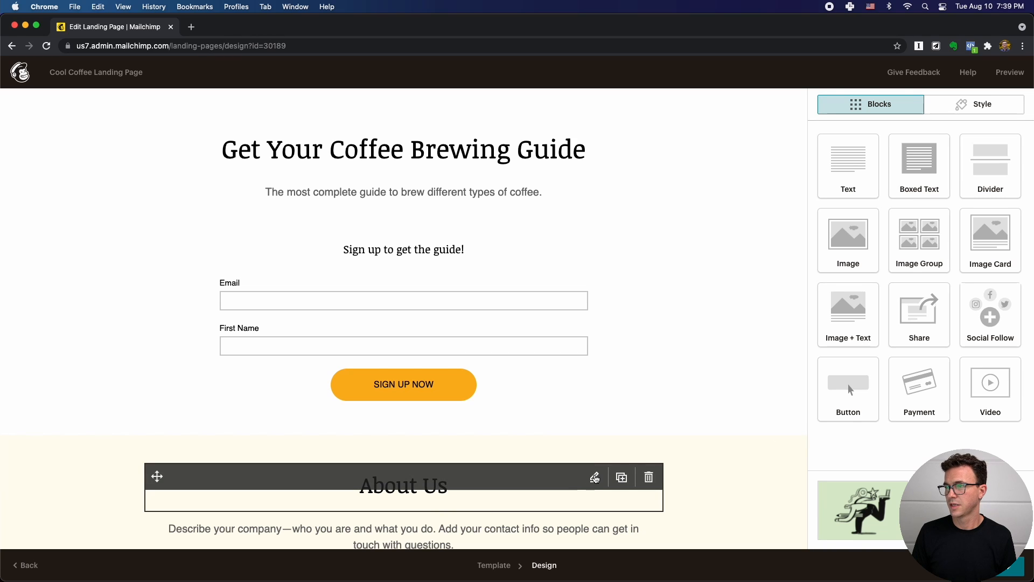
Step: Change the "About Us" heading to "WHAT'S IN THE GUIDE"
click(594, 476)
triple_click(893, 224)
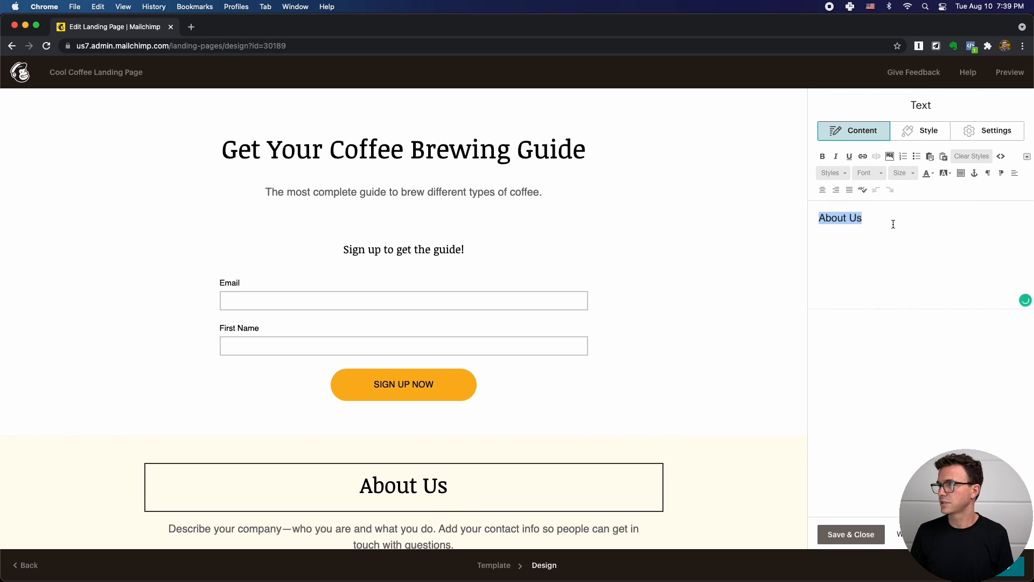
text(WHAT'S I)
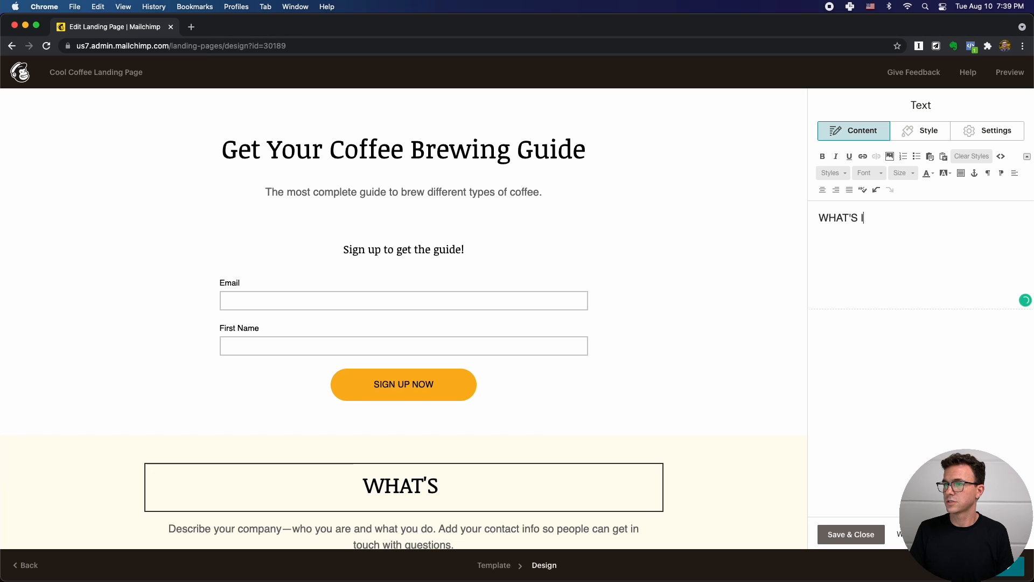
text(N THE GUIDE)
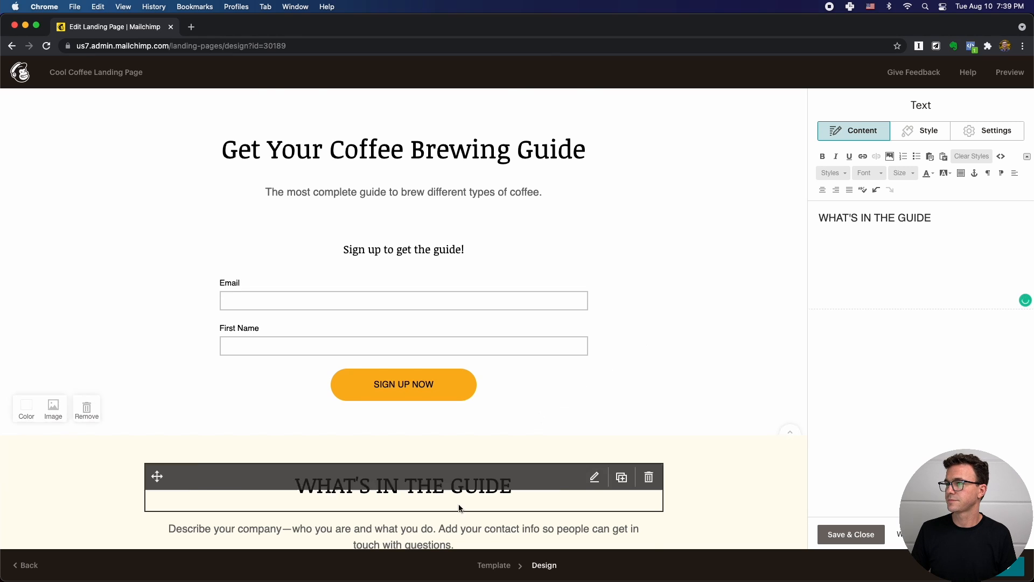
Step: Replace the company description below the guide heading with "Learn 20 different coffee brewing methods"
click(463, 531)
drag(997, 230, 795, 216)
text(LEARN)
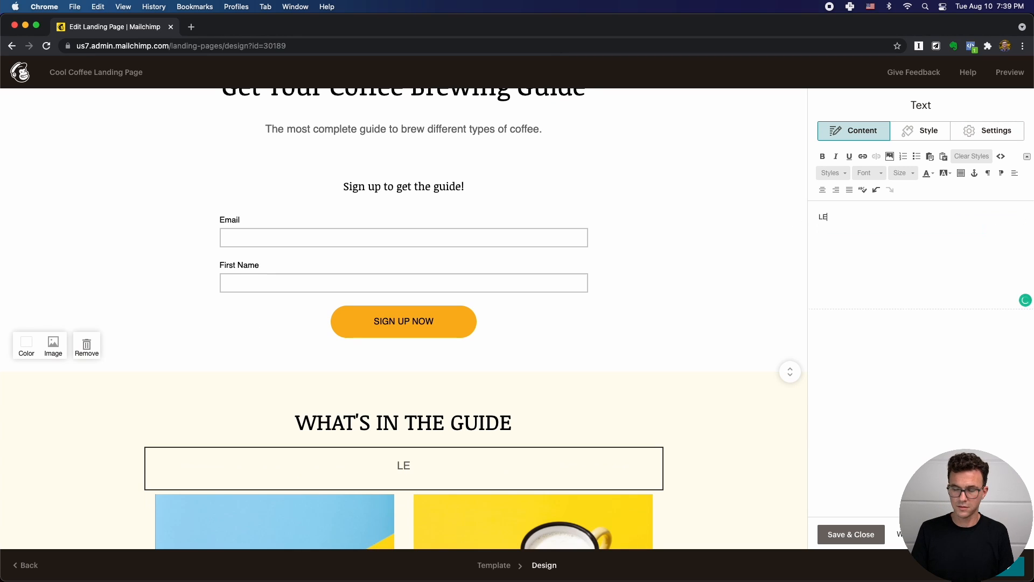
key(BackSpace)
key(BackSpace)
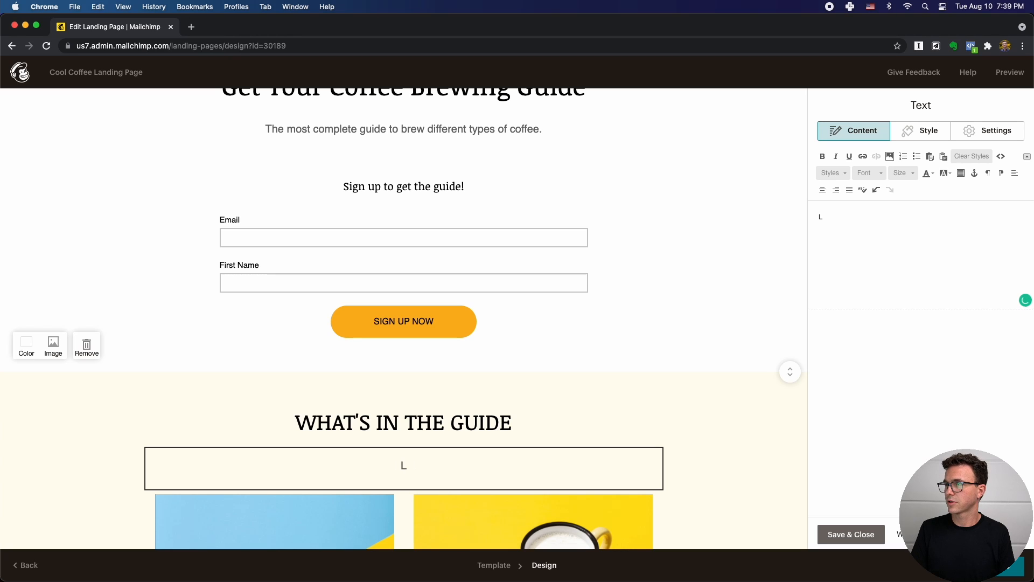
text(20 diffe)
text(ent )
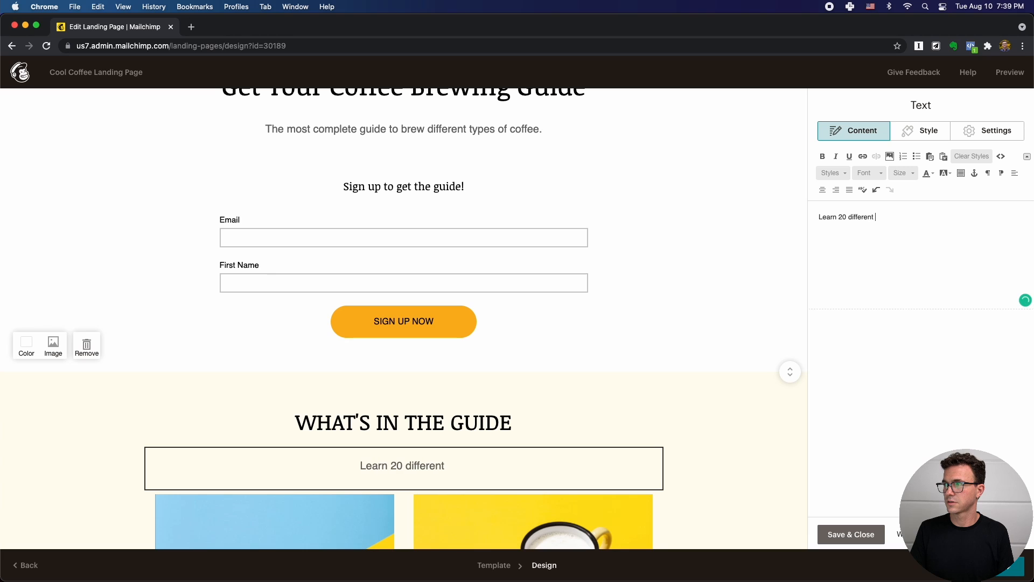
text(coffee b)
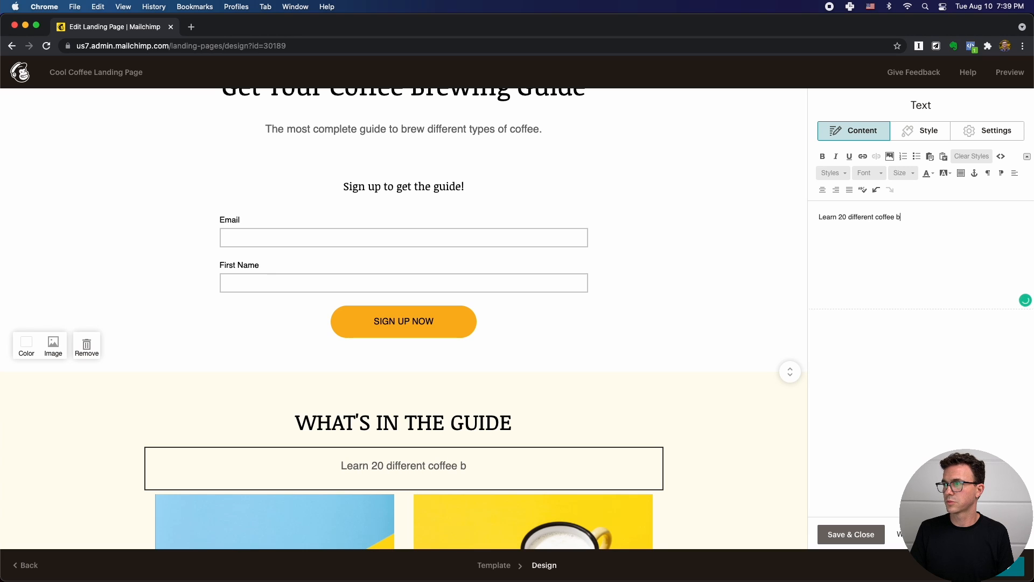
text(rewing methods)
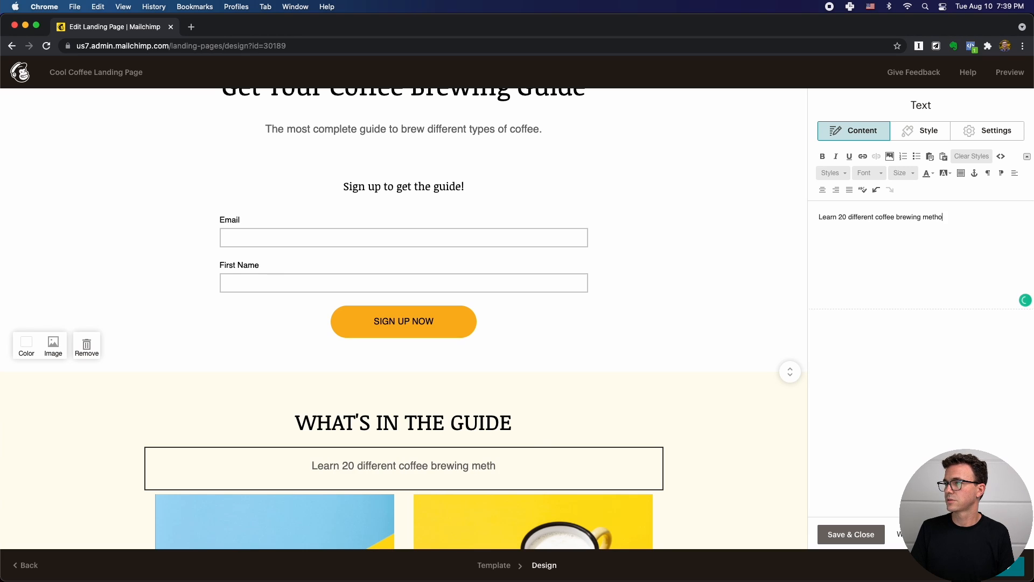
Step: Edit the two-column image and text block and open the file library to replace the Column 1 image
scroll(308, 448, down, 5)
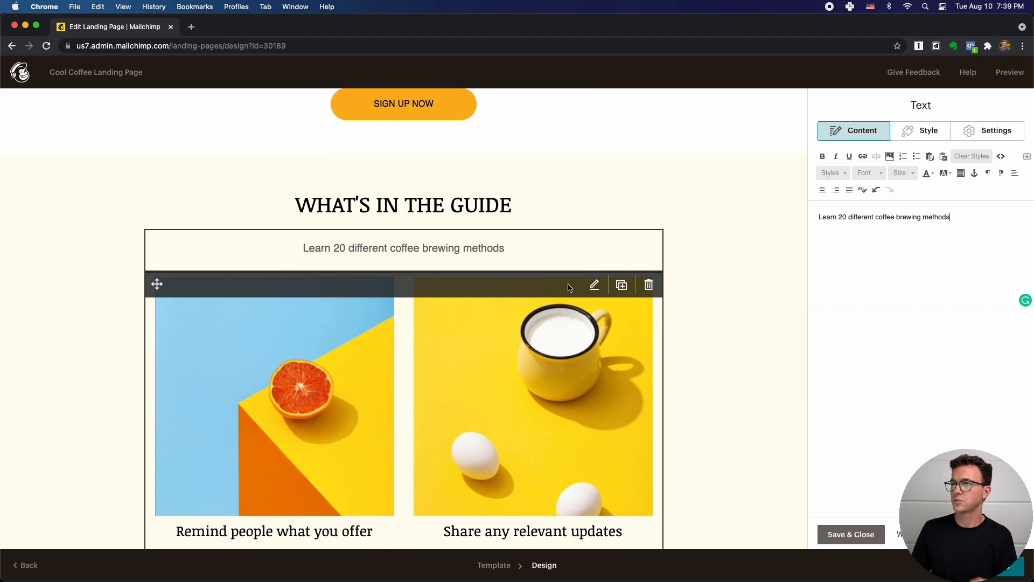
click(595, 285)
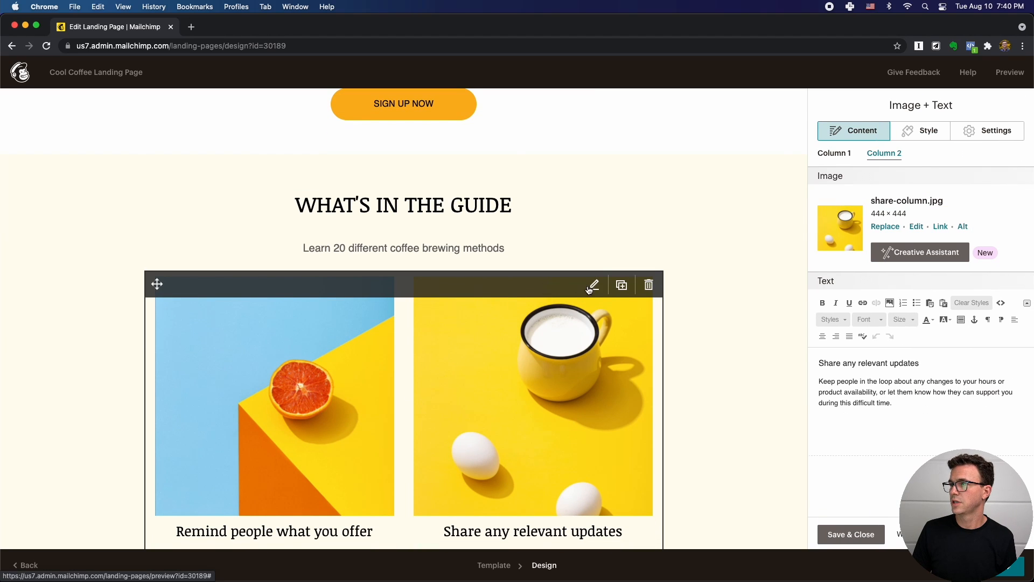
click(835, 155)
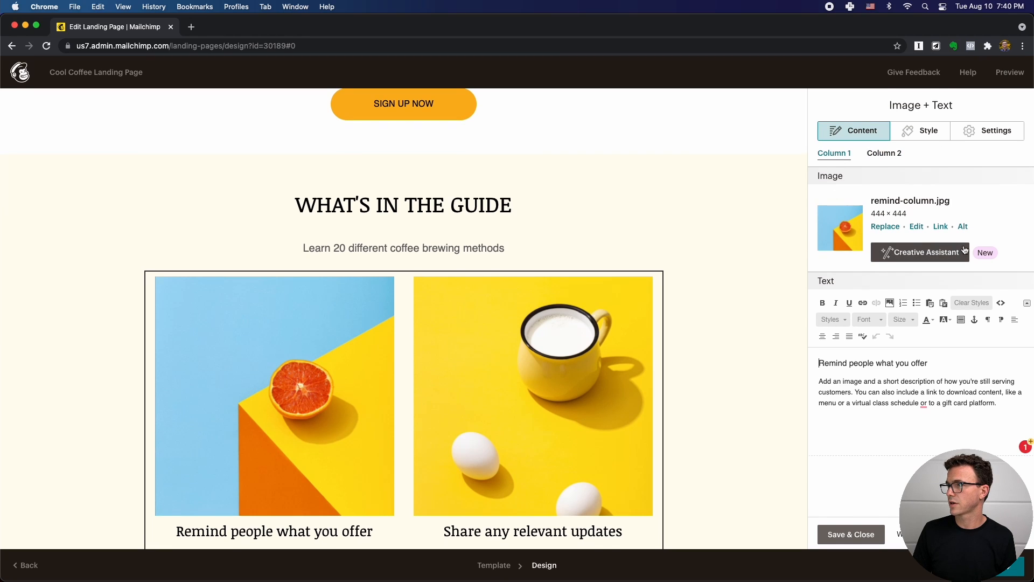
click(883, 227)
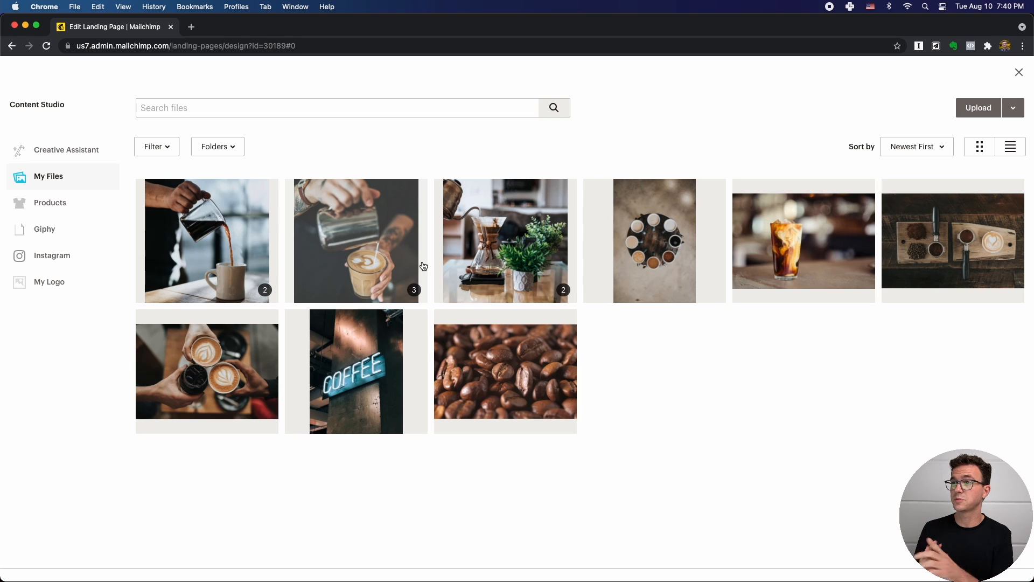
Step: Browse the coffee photos on Unsplash, then close that page and return to the Mailchimp file library
click(311, 8)
click(324, 164)
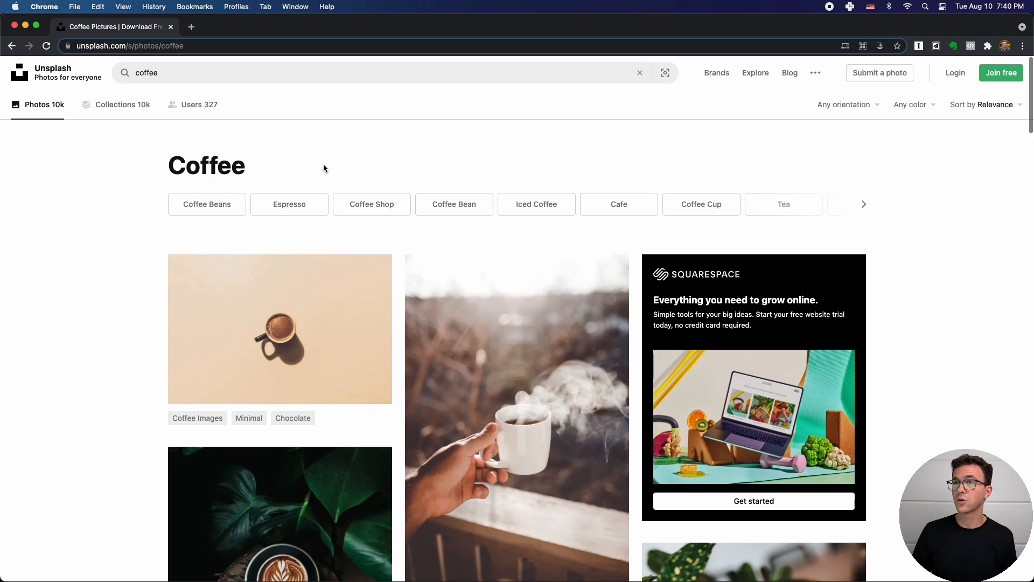
scroll(364, 321, down, 15)
scroll(366, 324, down, 20)
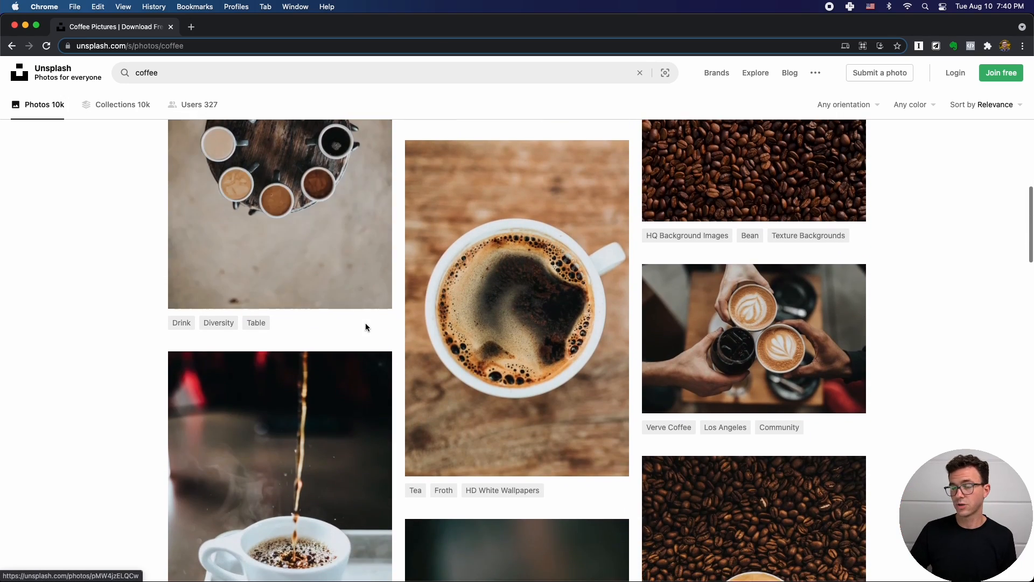
scroll(366, 324, down, 2)
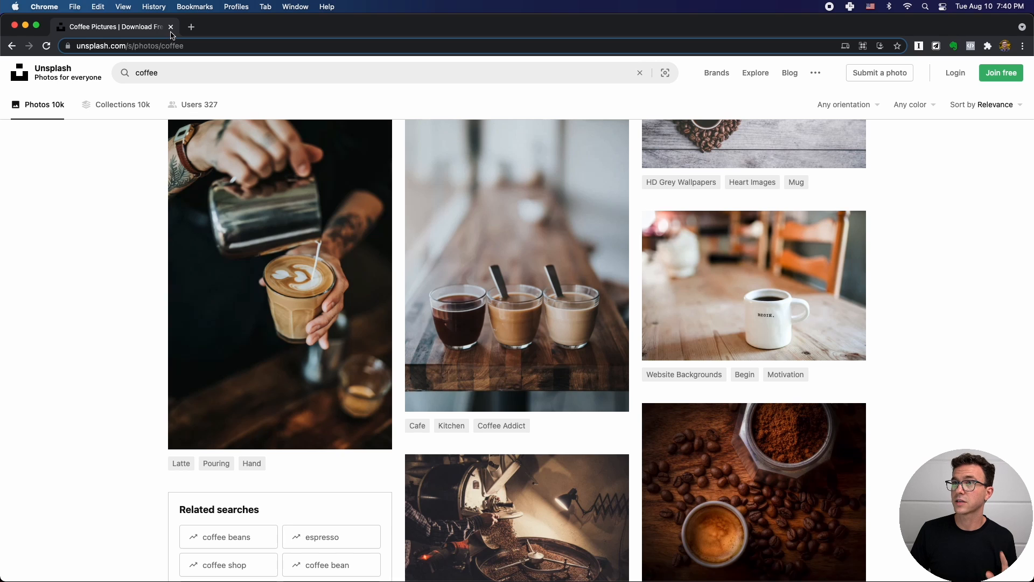
click(171, 27)
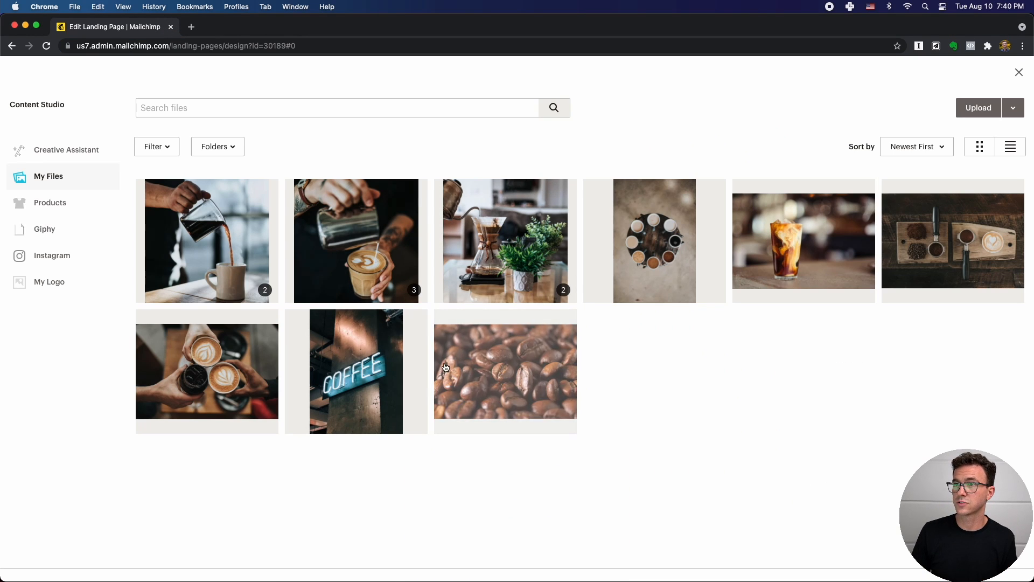
Step: Insert the photo of the pour-over coffee maker beside green plants as the Column 1 image and close the image editor
click(504, 257)
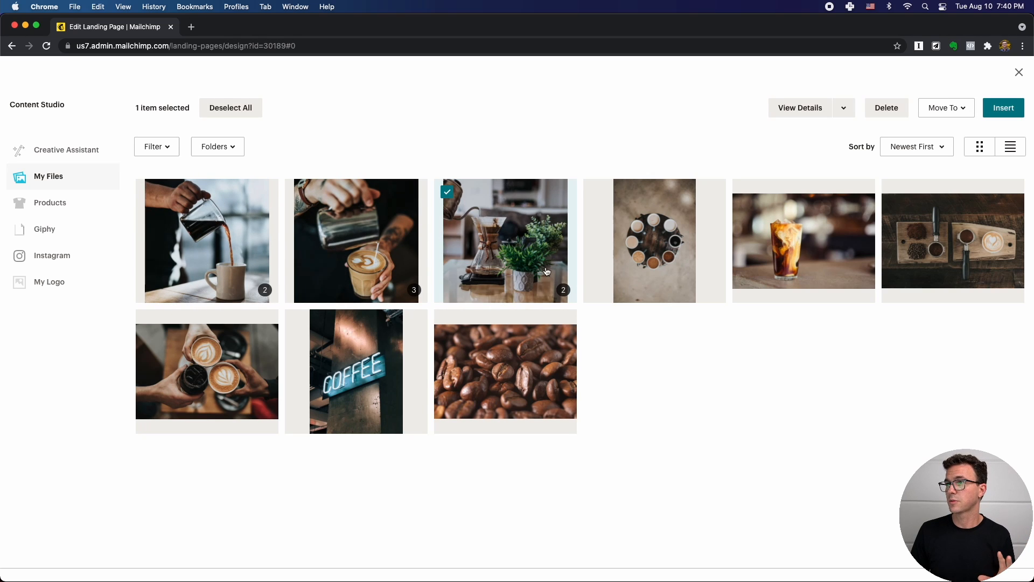
click(1004, 108)
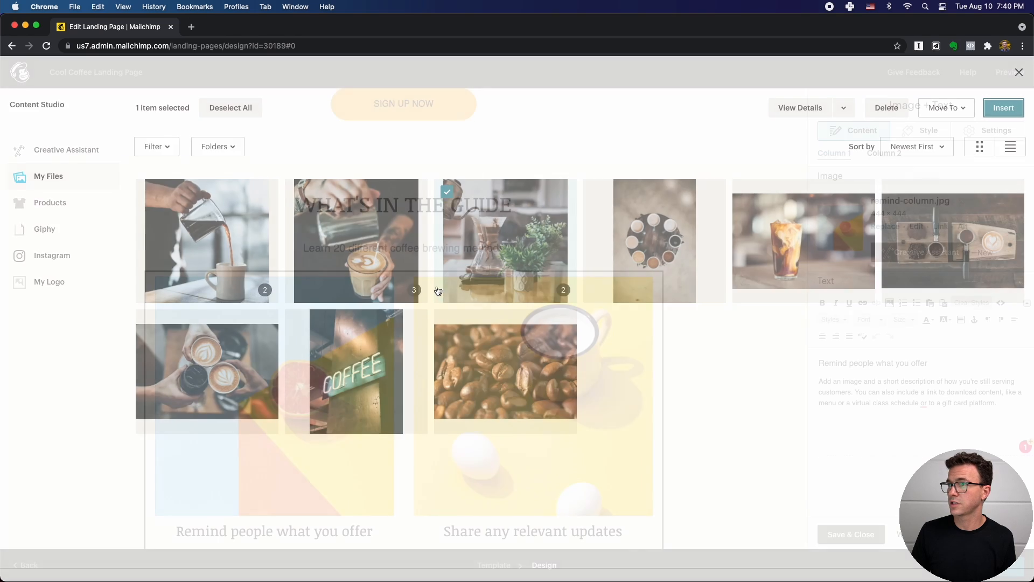
scroll(279, 398, down, 2)
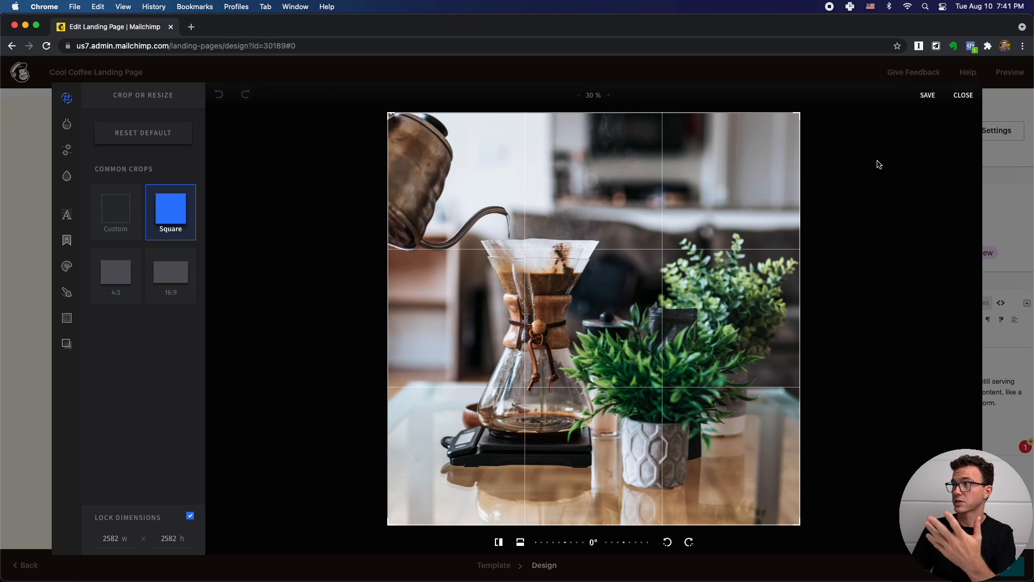
click(962, 101)
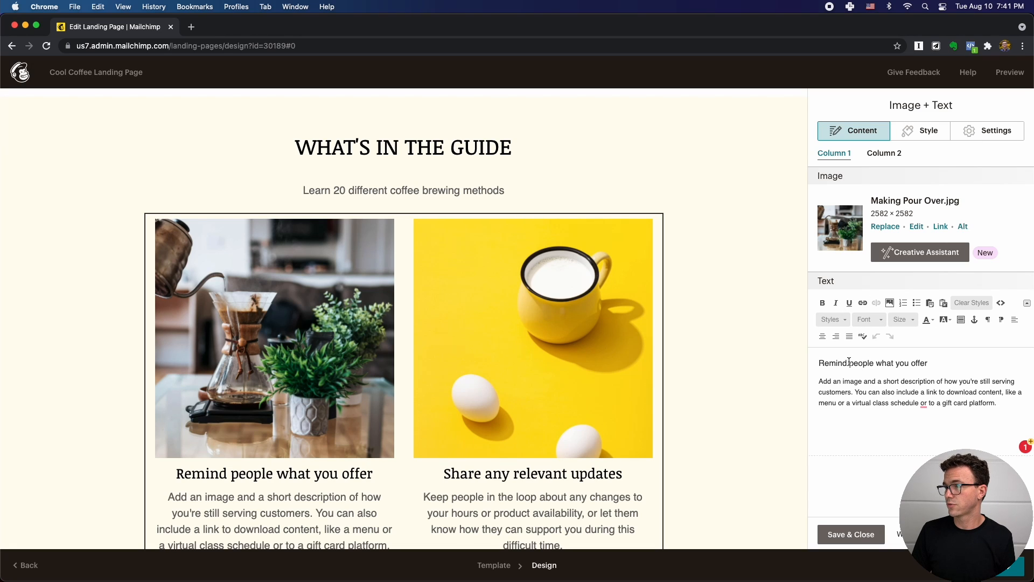
Step: Replace the Column 1 heading "Remind people what you offer" with "Pour Over"
click(820, 363)
text(Pur)
key(BackSpace)
key(BackSpace)
text(our )
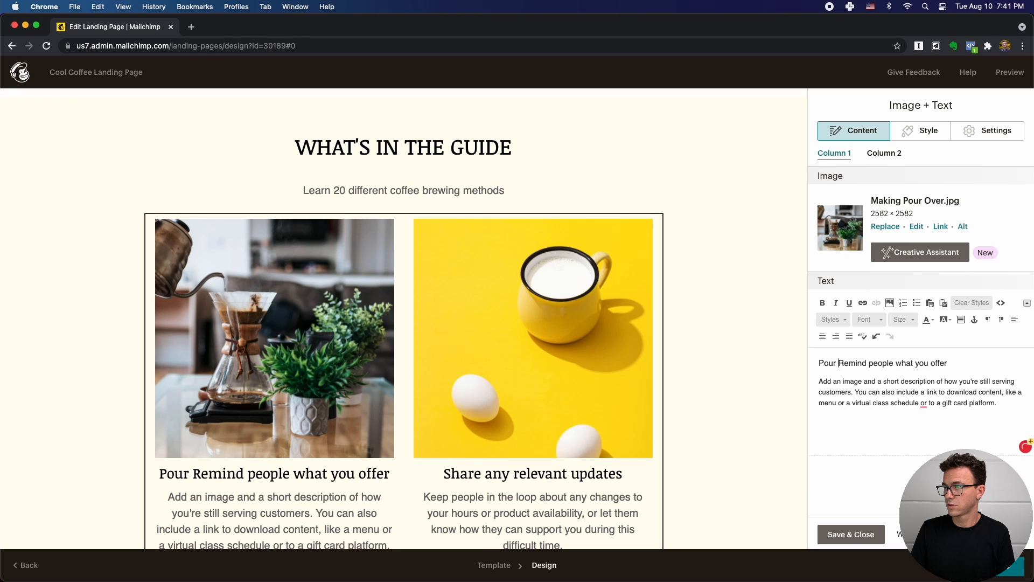
text(Over)
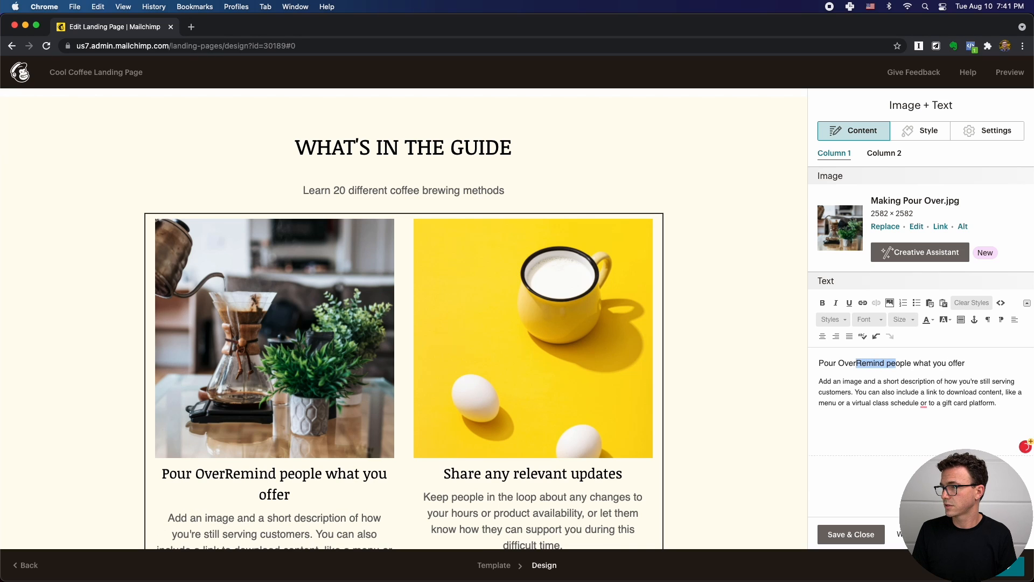
key(shift+Right)
key(shift+Right)
key(shift+Right)
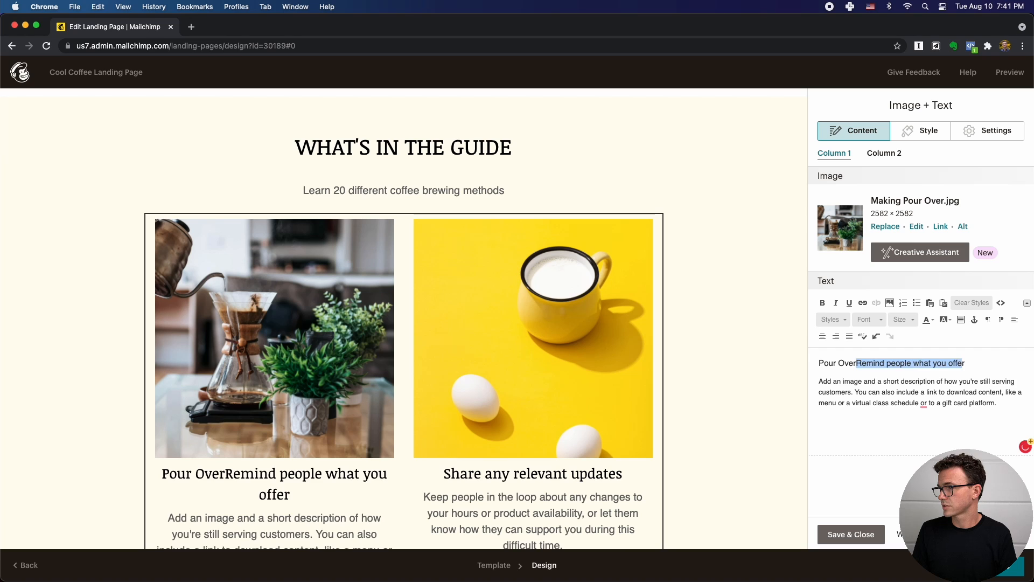
key(BackSpace)
key(Right)
key(Right)
key(Right)
key(Right)
key(Left)
key(Left)
key(Left)
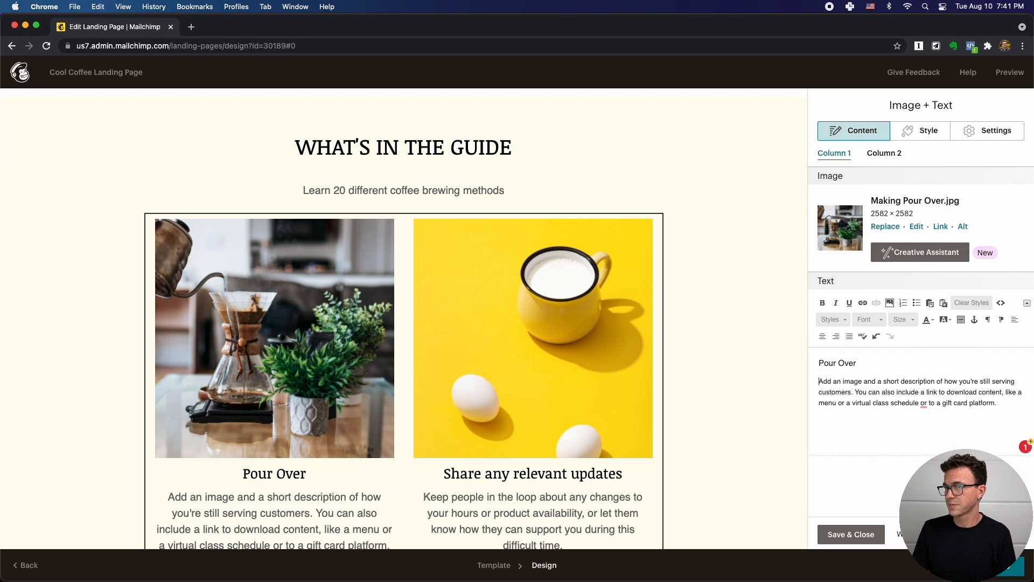
Step: Replace the Column 1 description with "Tips for great pour over, get the right temperature water and right coffee/ground."
text(Tips )
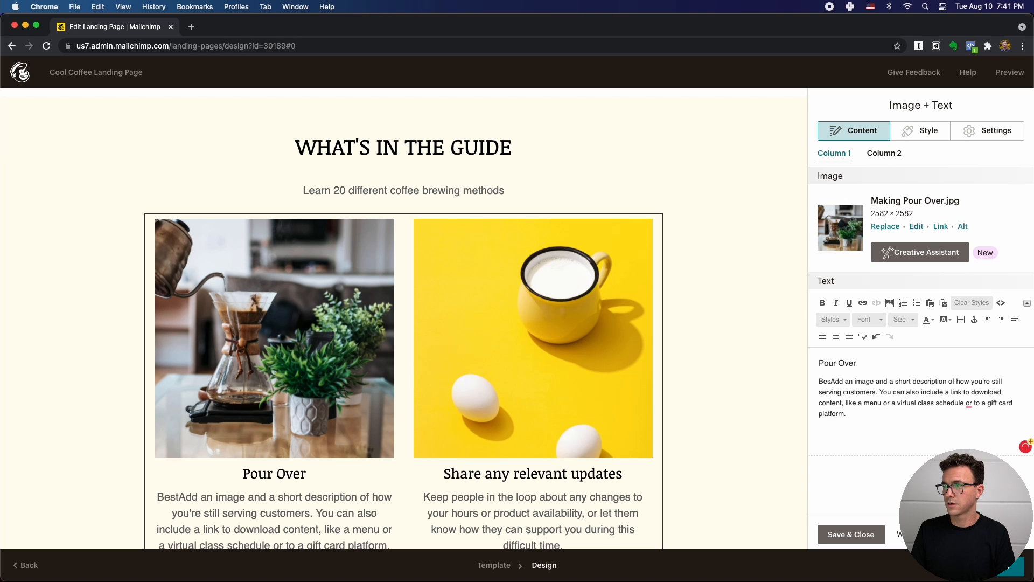
text(for great pour over)
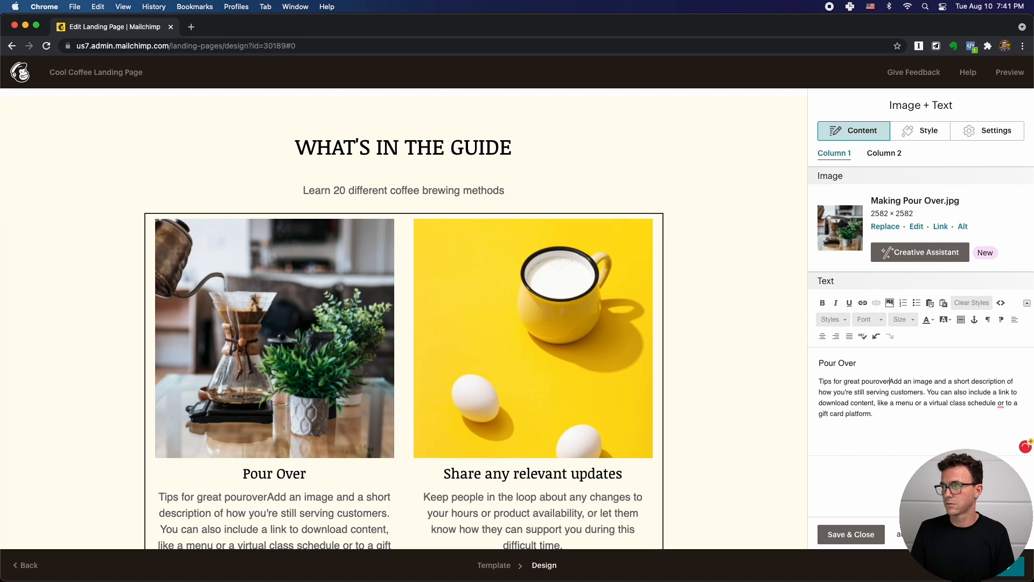
text(, get the right temperature wat)
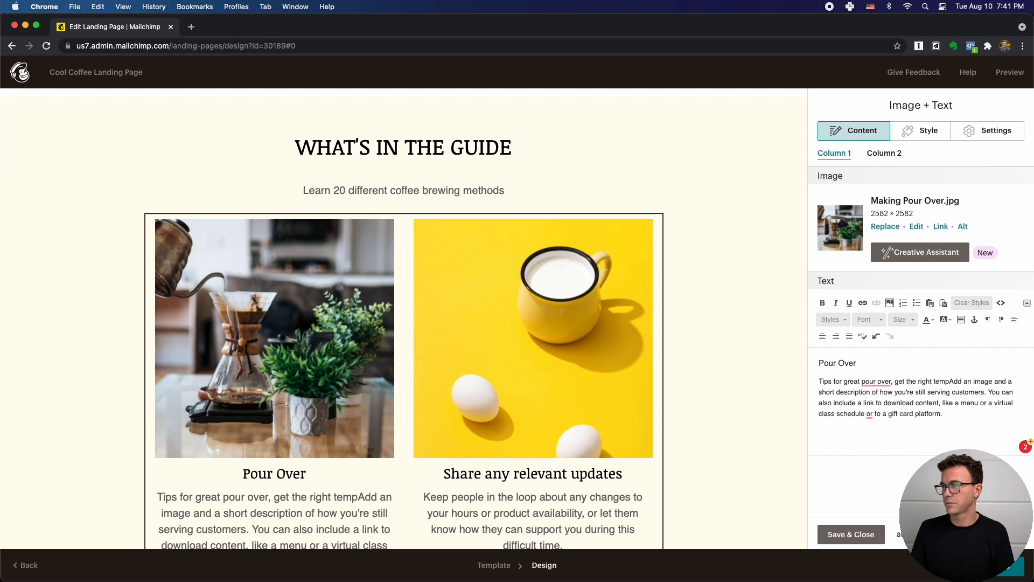
text(er and right coffee/gro)
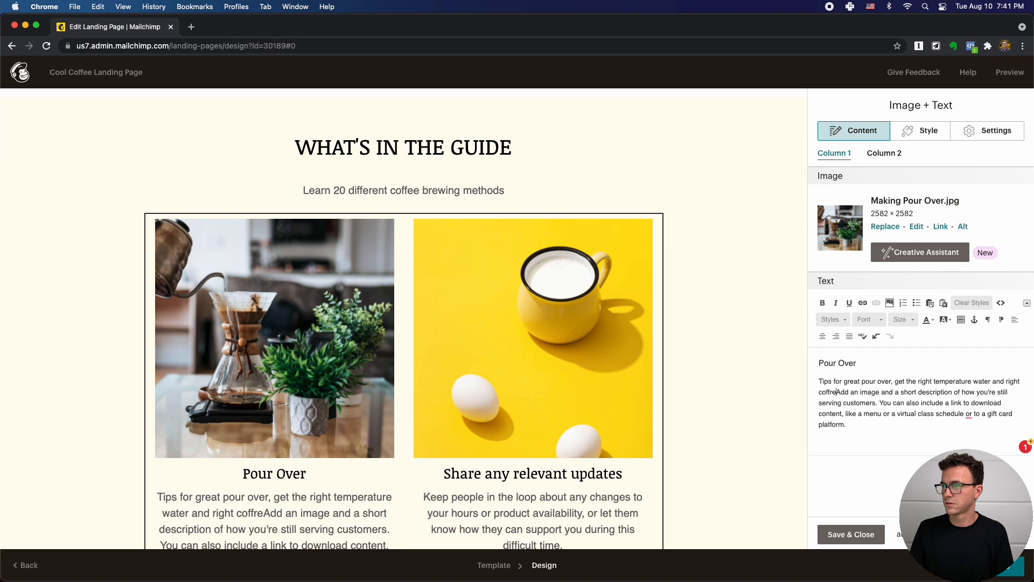
key(shift+Down)
key(shift+Down)
key(shift+Down)
key(shift+Down)
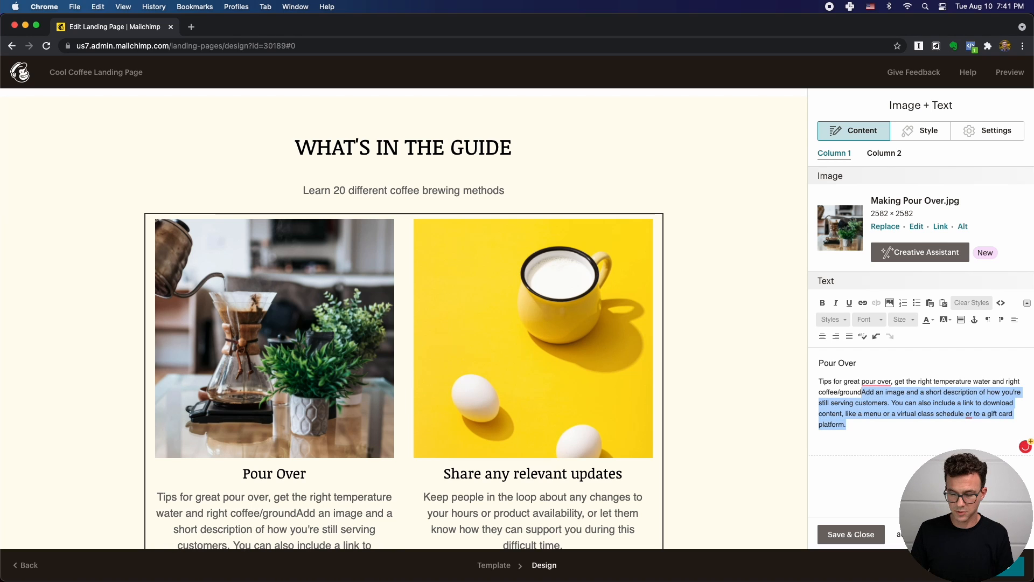
text(und.)
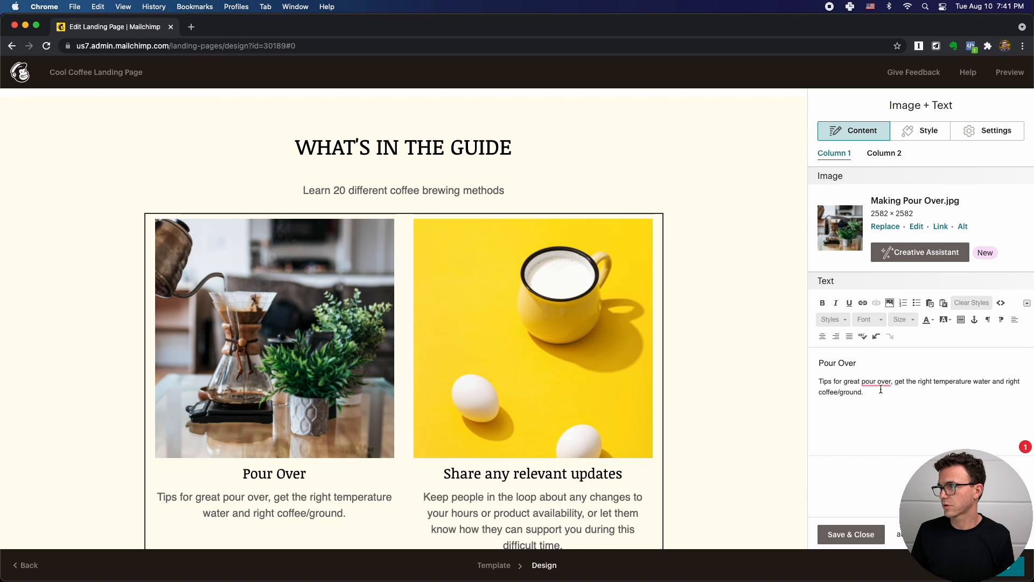
mouse_move(873, 385)
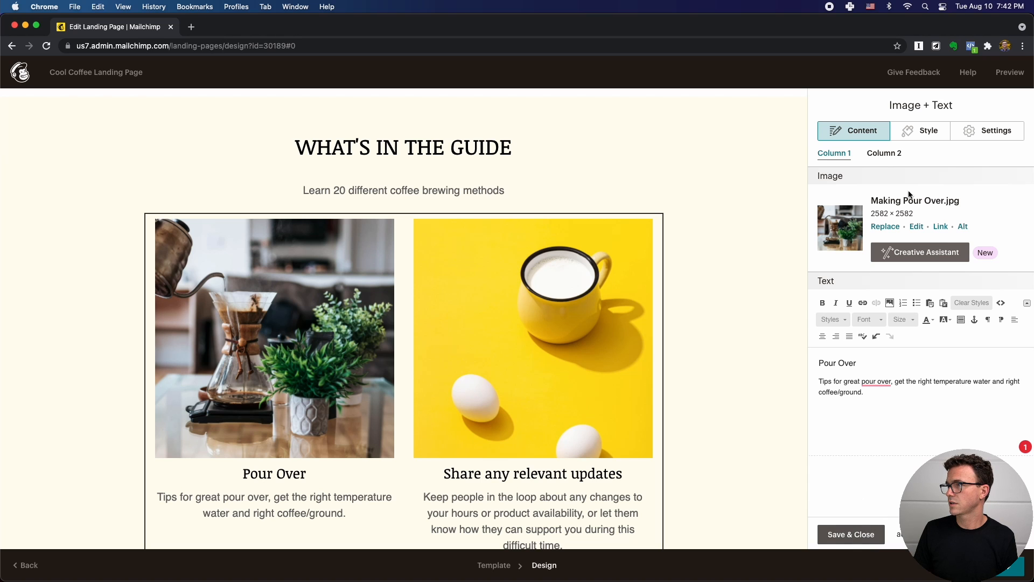
Step: Replace the Column 2 image with the iced latte photo from the file library
click(892, 159)
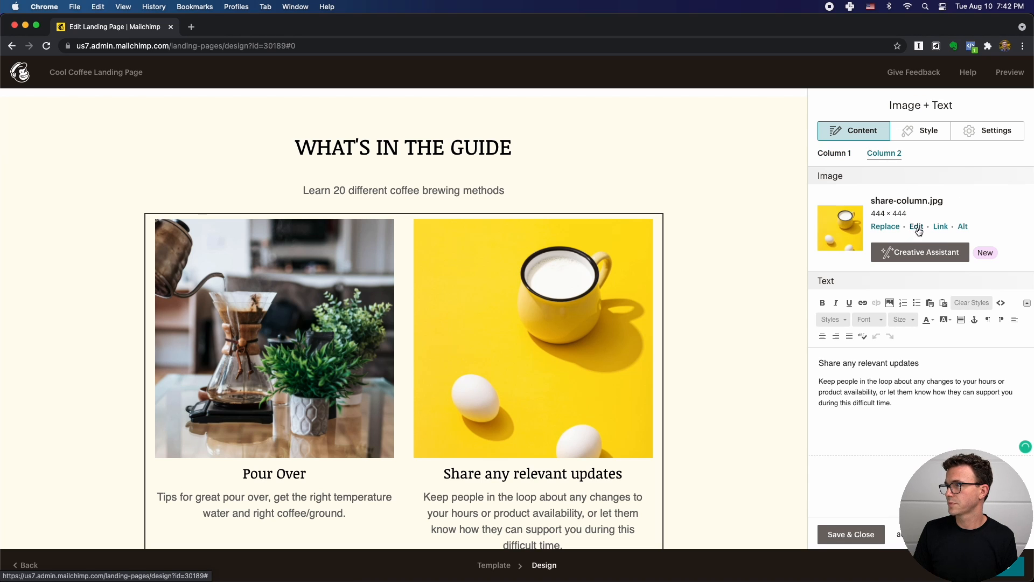
click(886, 227)
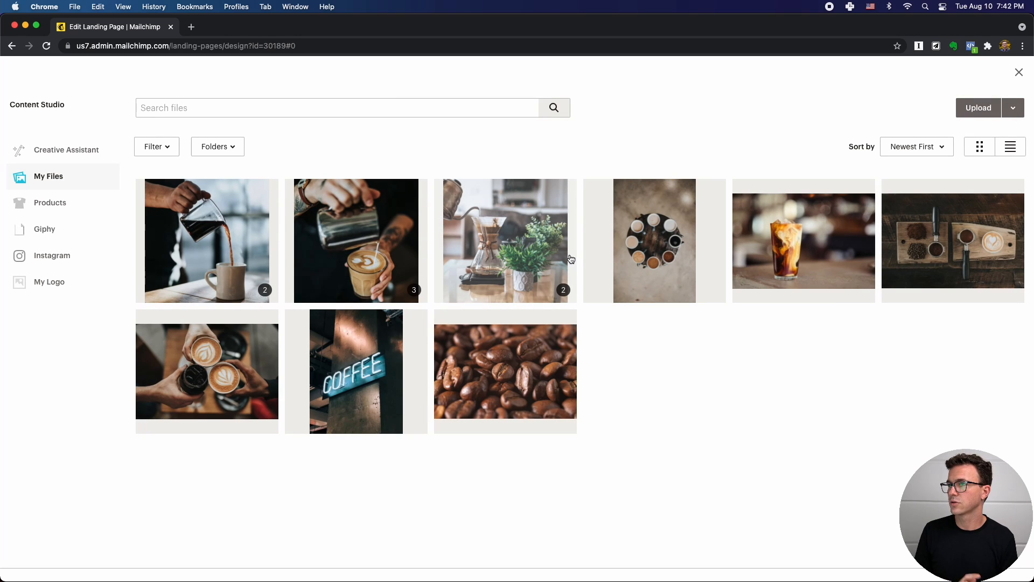
click(750, 293)
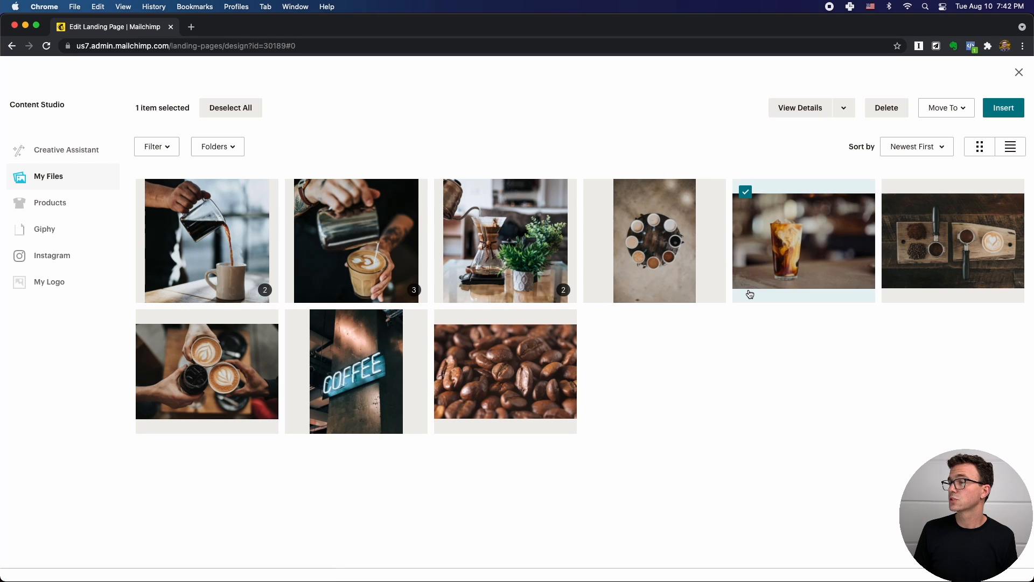
click(1003, 108)
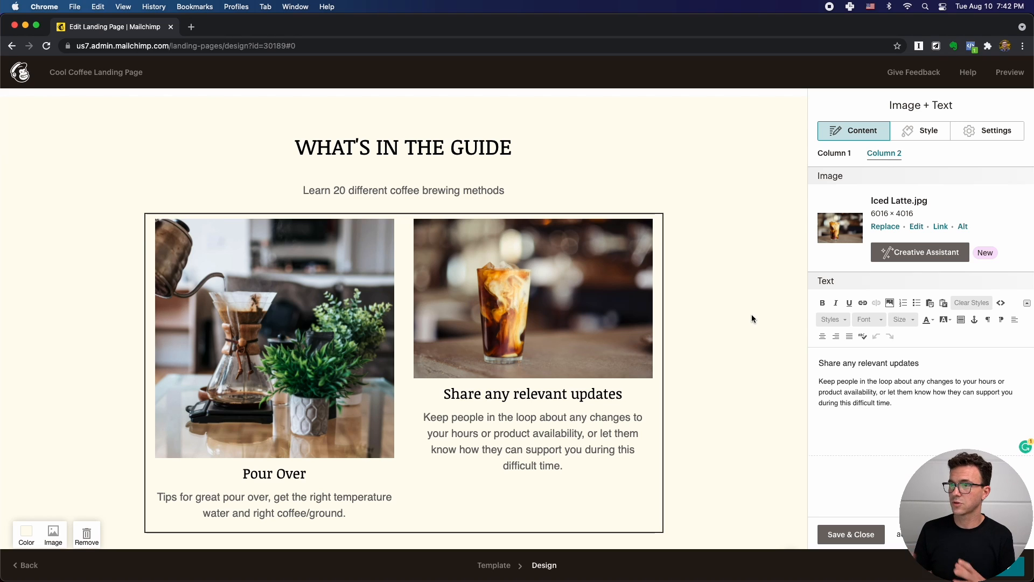
Step: Crop the iced latte image to a square framed around the glass and save it
click(913, 230)
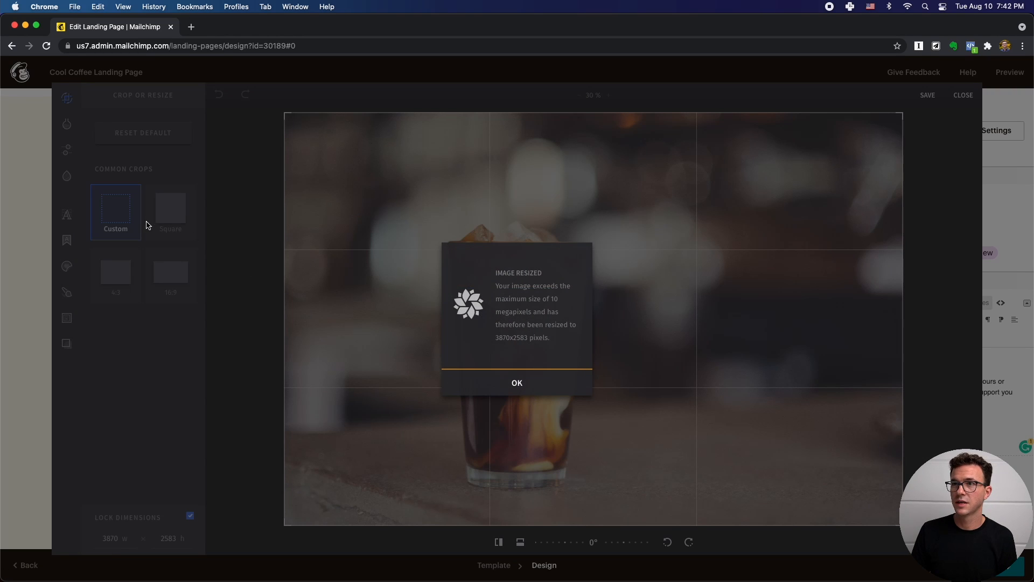
click(518, 384)
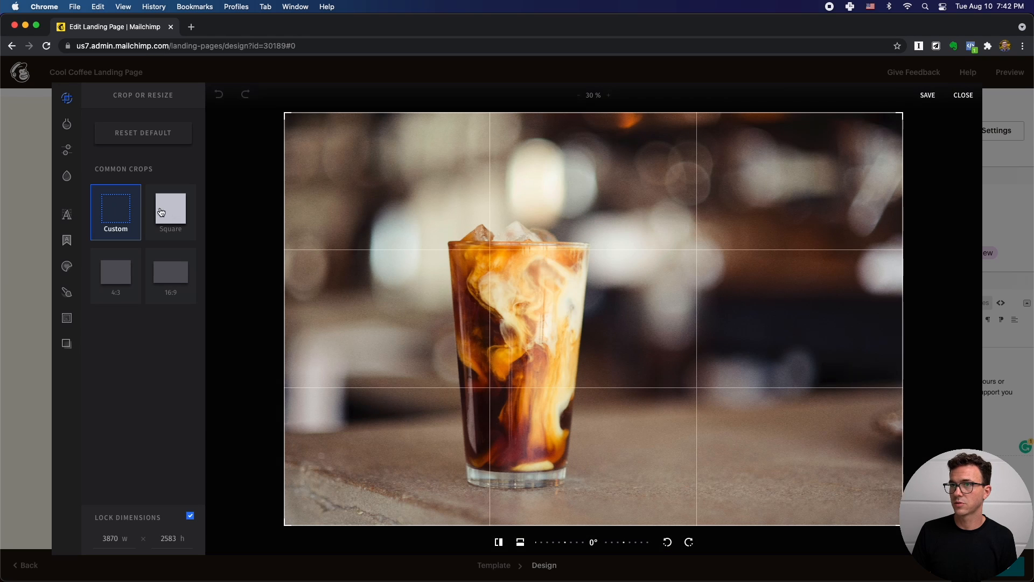
click(162, 215)
drag(477, 275, 422, 276)
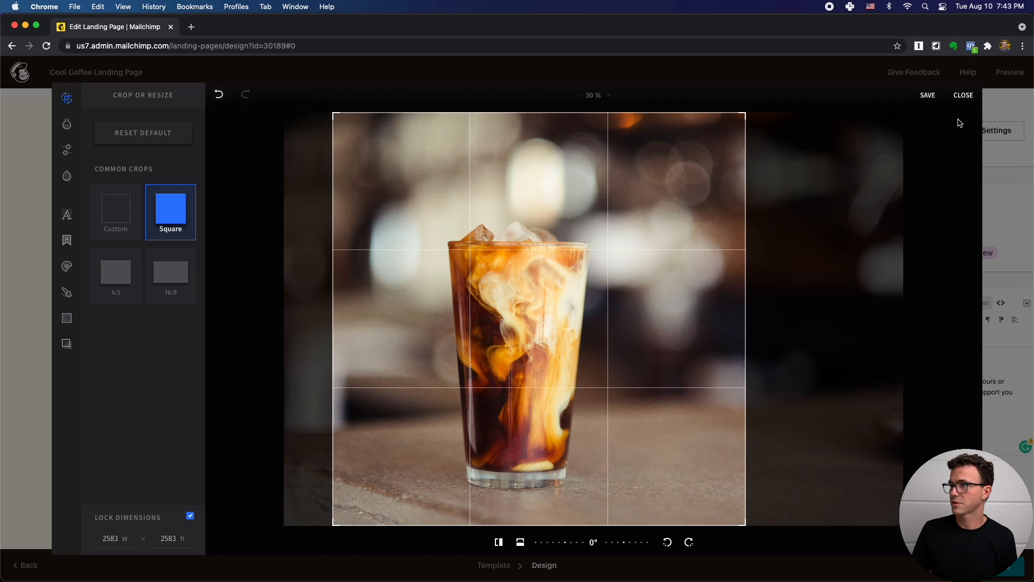
click(923, 96)
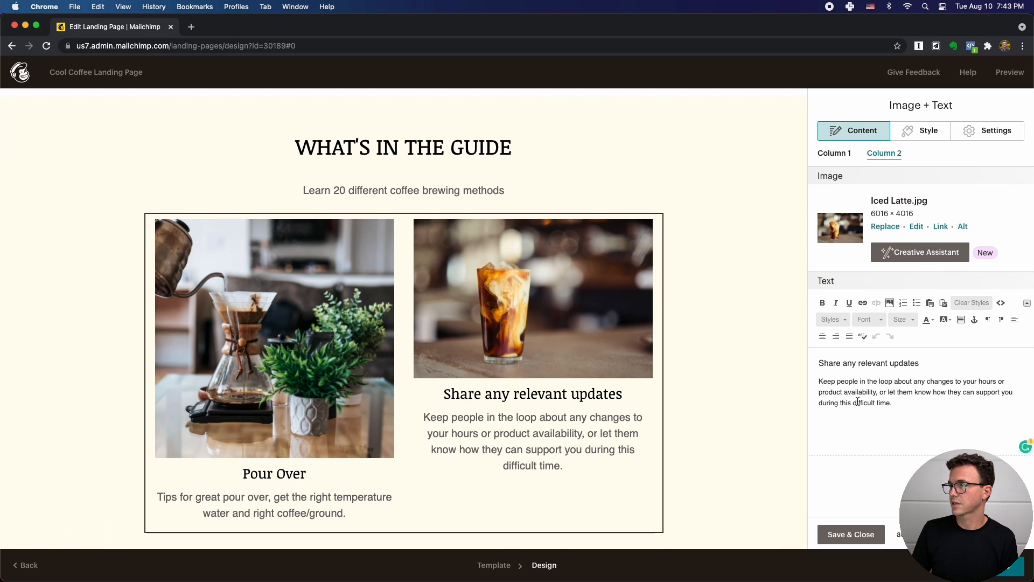
Step: Replace the Column 2 heading "Share any relevant updates" with "Cold Brew"
triple_click(856, 360)
key(Left)
text(Cold Brew)
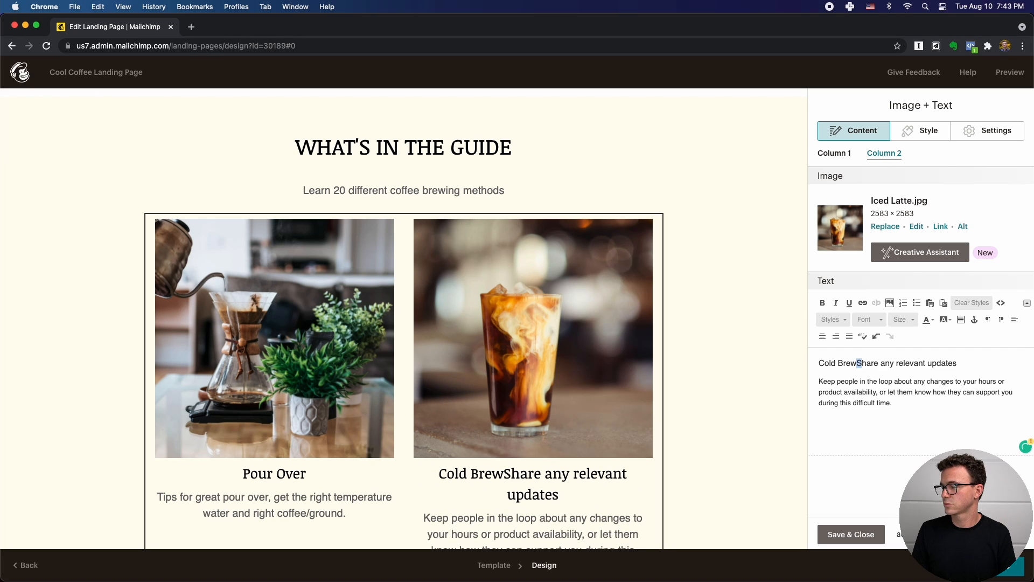
key(alt+shift+Right)
key(alt+shift+Right)
key(alt+shift+Right)
key(BackSpace)
Step: Replace the Column 2 description with "Tips for the best coffees, grounds, and cold brew pitcher."
key(Right)
text(Tips for the bes)
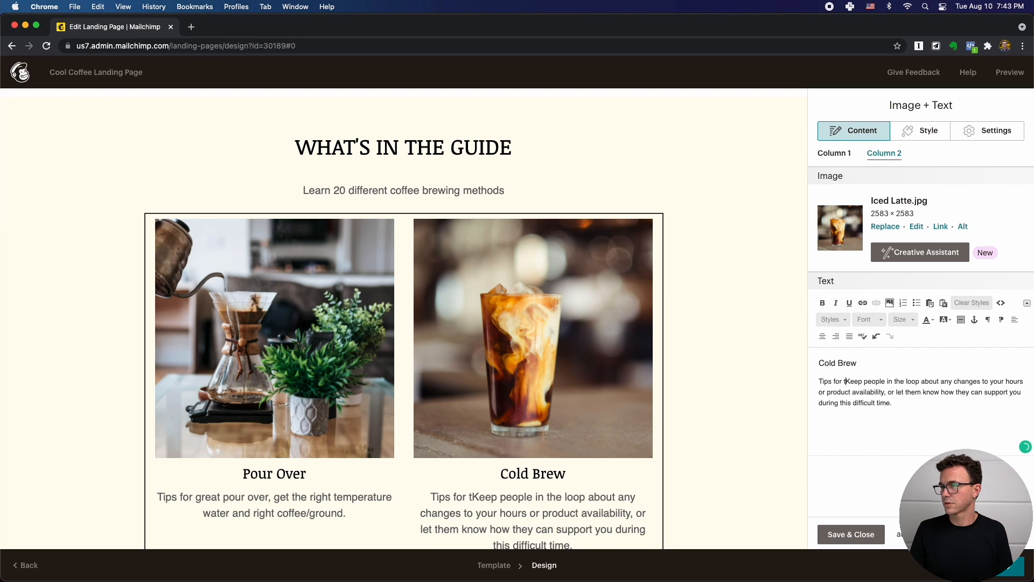
text(t coffees, g)
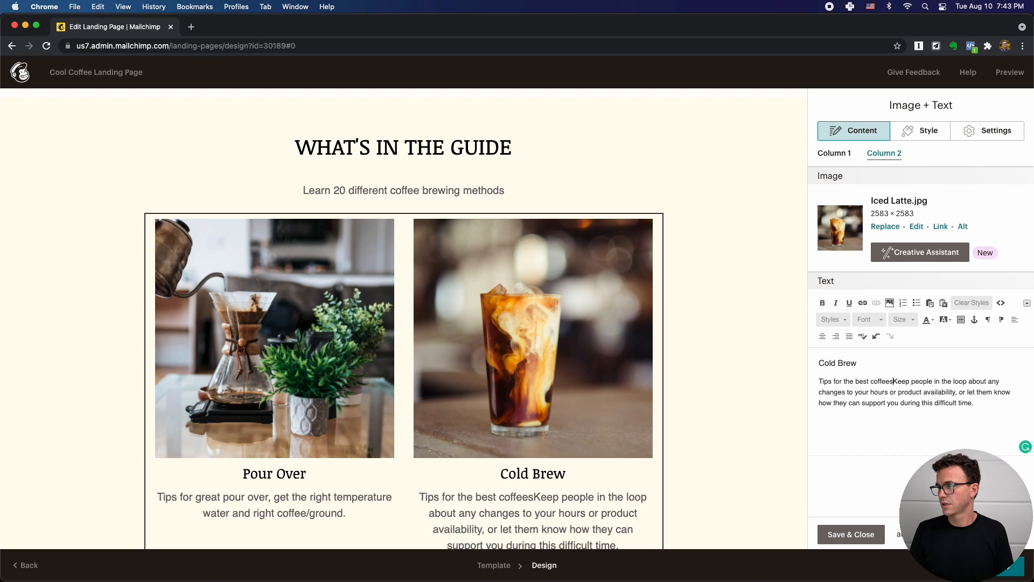
text(rounds, and cold brew pi)
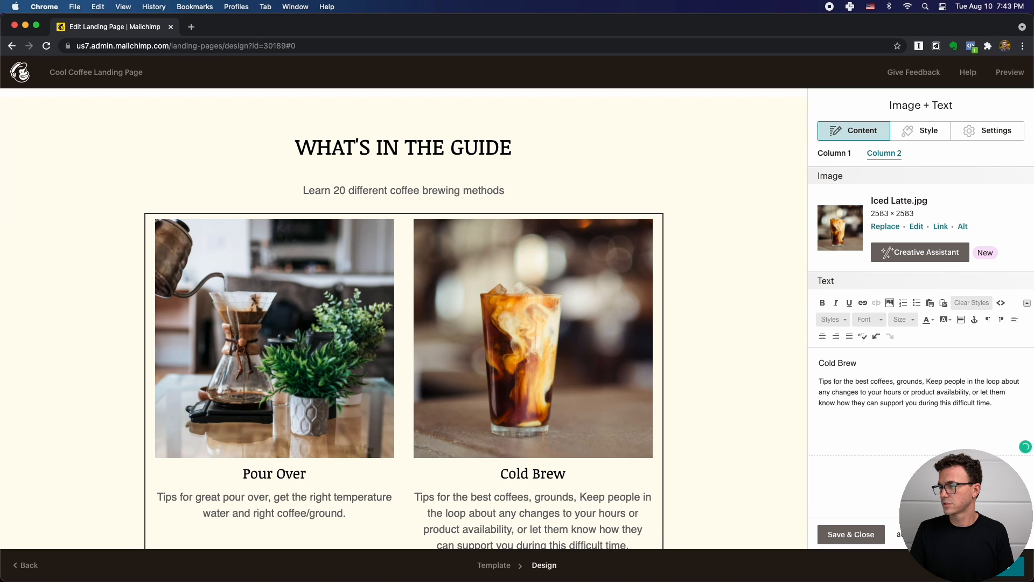
text(tcher)
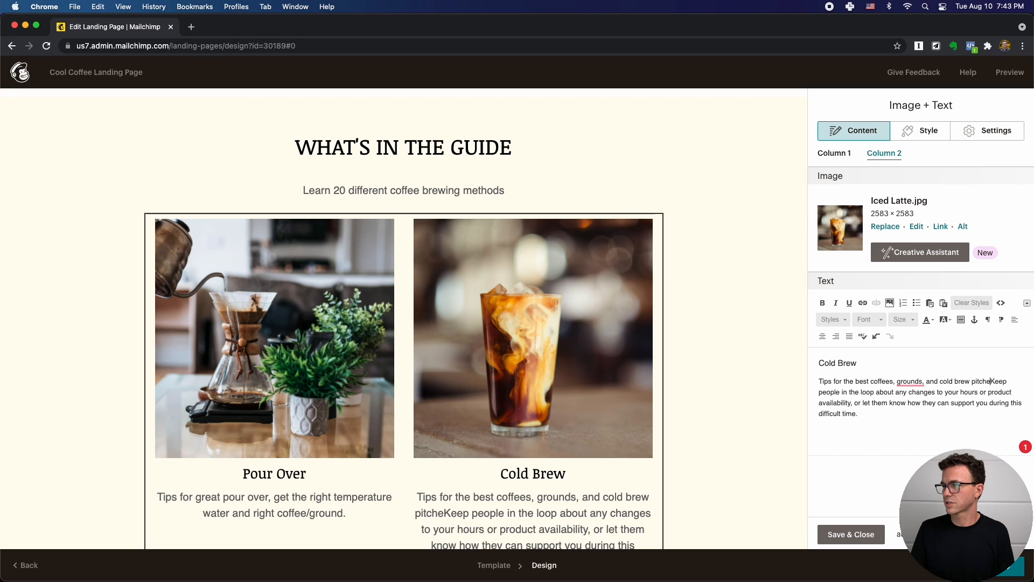
text(.)
key(shift+Down)
key(shift+Down)
key(shift+Down)
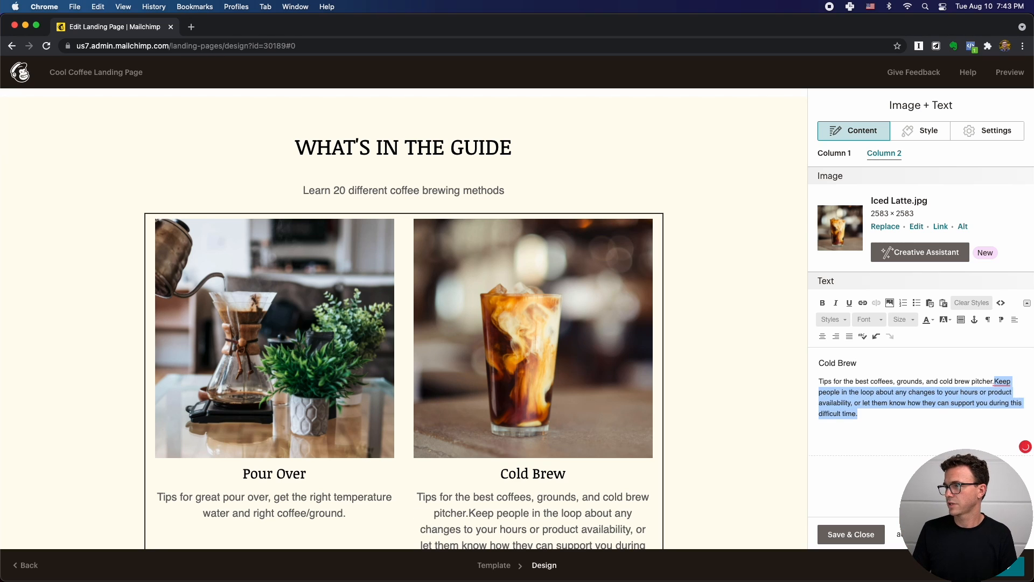
key(BackSpace)
Step: Delete the social icons block from the orange footer section
scroll(621, 386, down, 5)
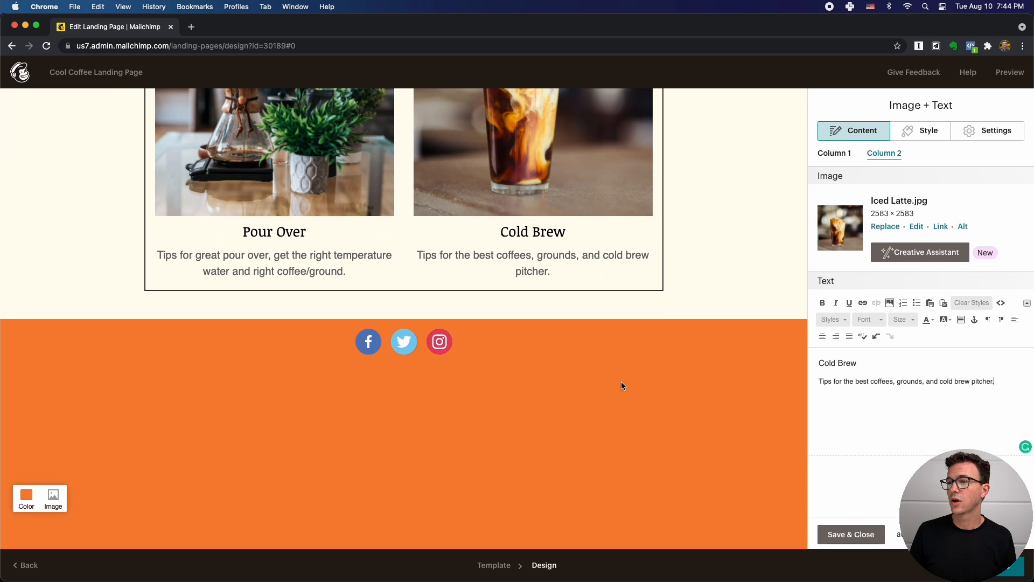
mouse_move(449, 346)
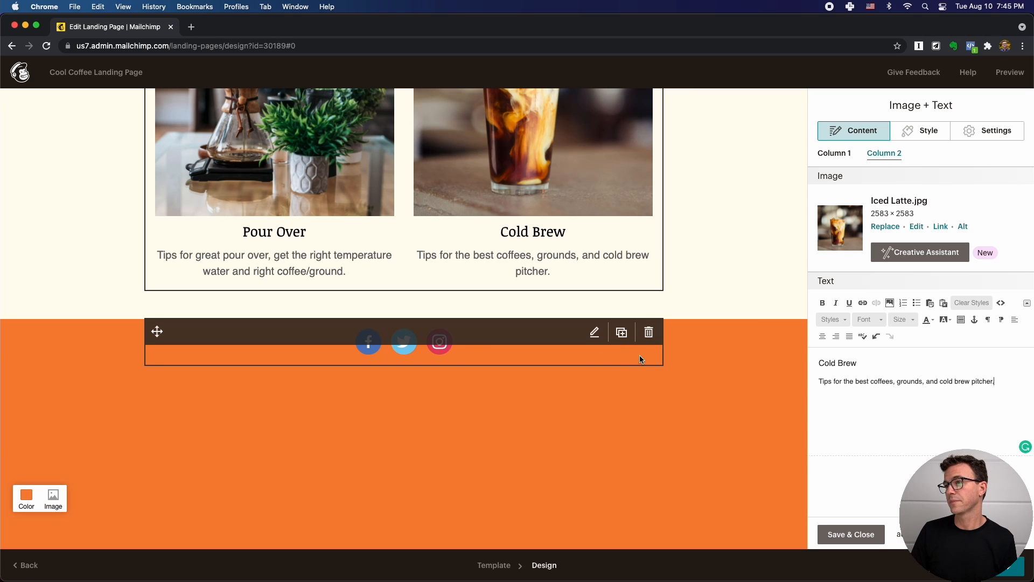
click(649, 334)
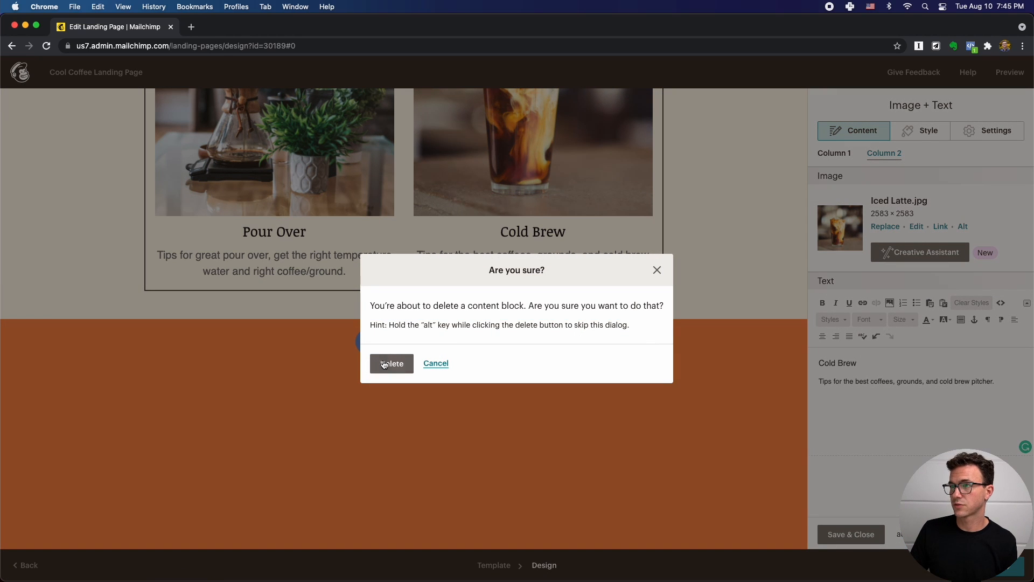
click(385, 364)
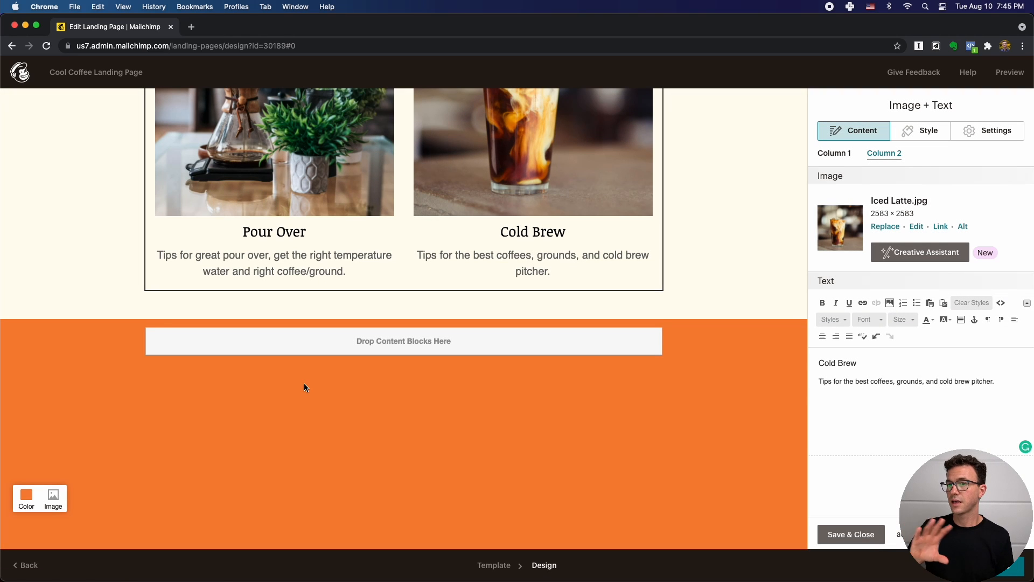
Step: Set the footer section's background color to dark brown #2c1607
mouse_move(183, 134)
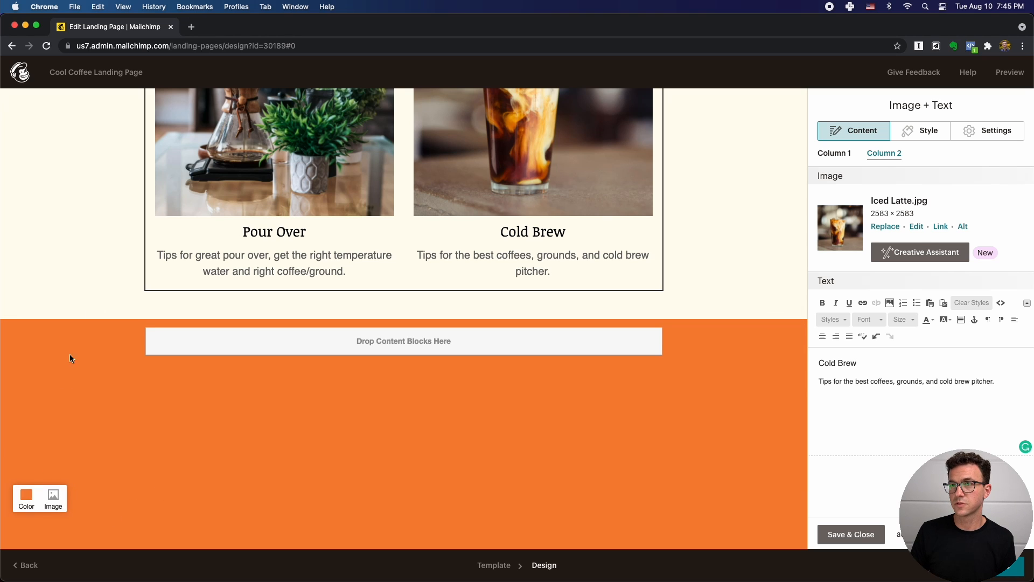
scroll(84, 291, up, 6)
scroll(83, 291, down, 1)
scroll(83, 291, up, 4)
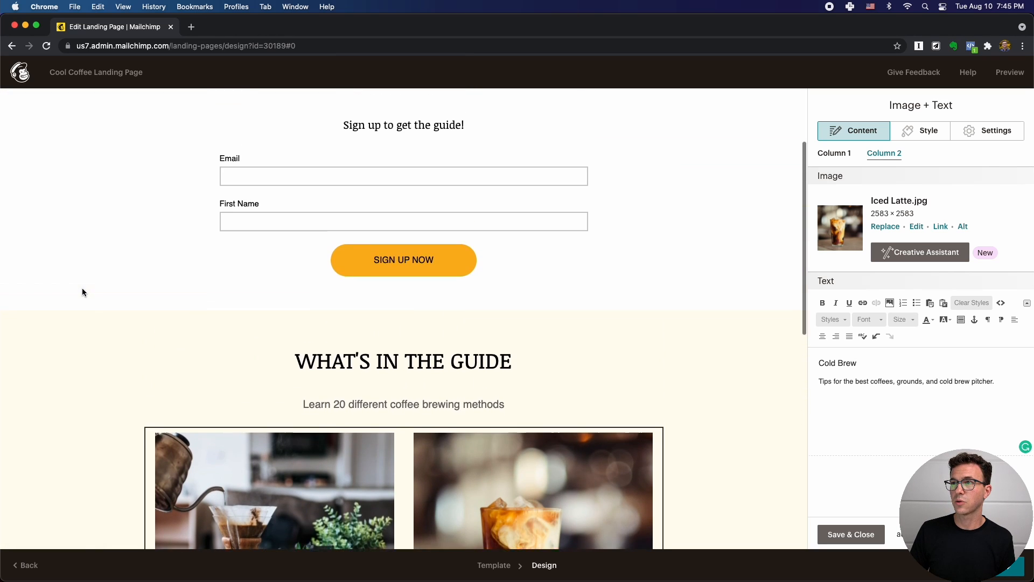
scroll(84, 291, down, 5)
scroll(82, 292, down, 5)
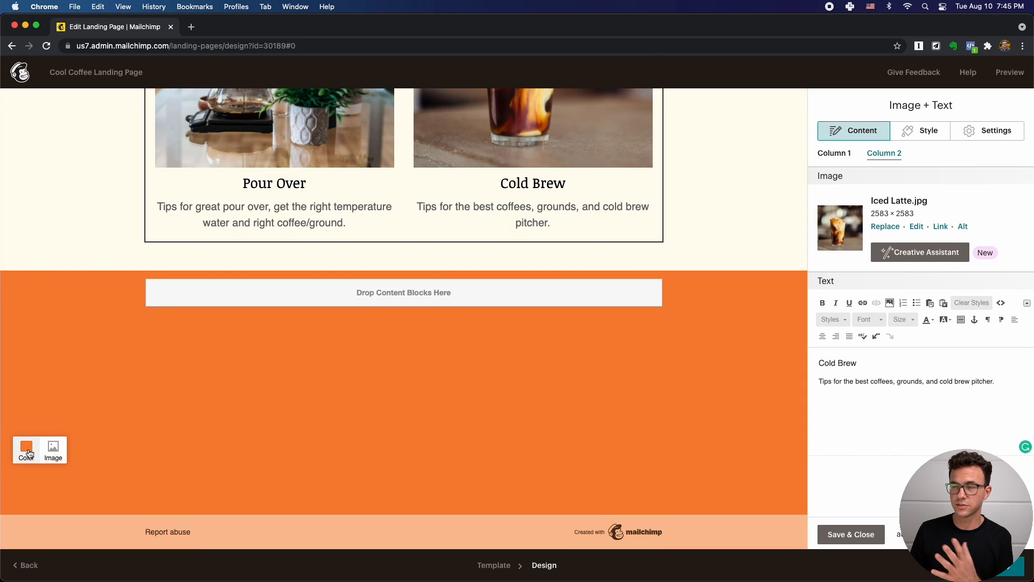
click(28, 452)
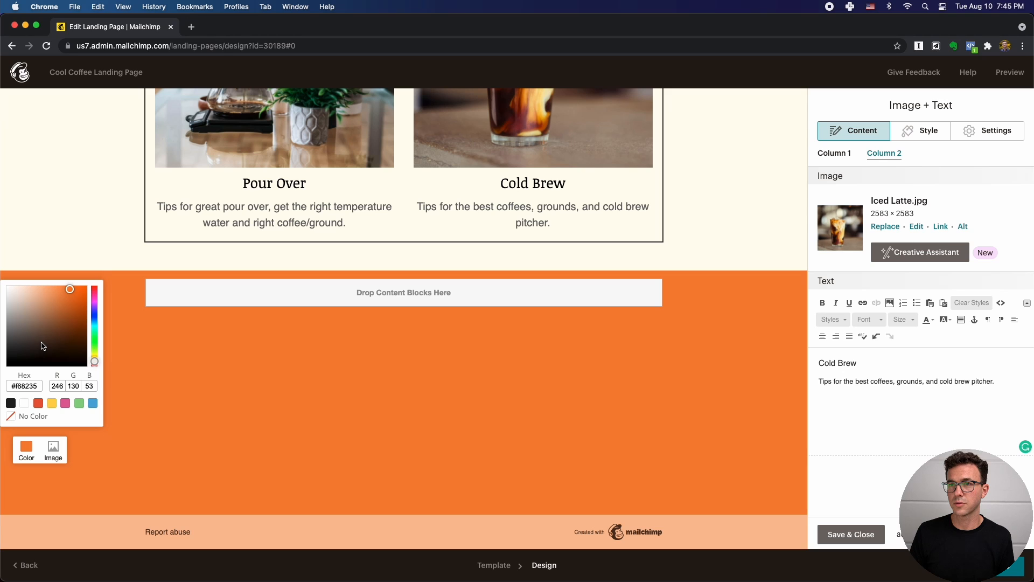
click(74, 353)
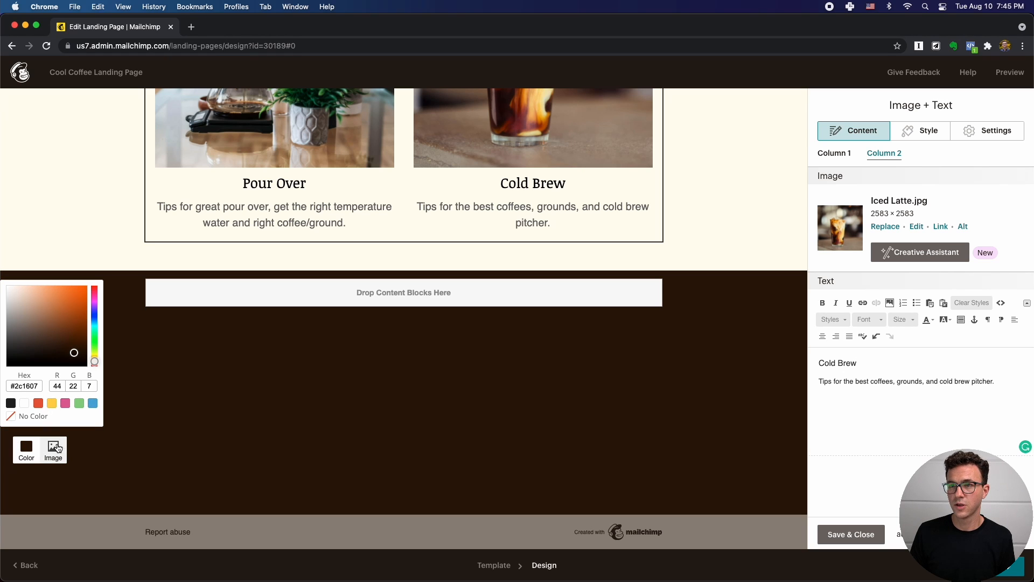
Step: Insert the coffee beans photo from the file library as the footer section's background image
click(53, 448)
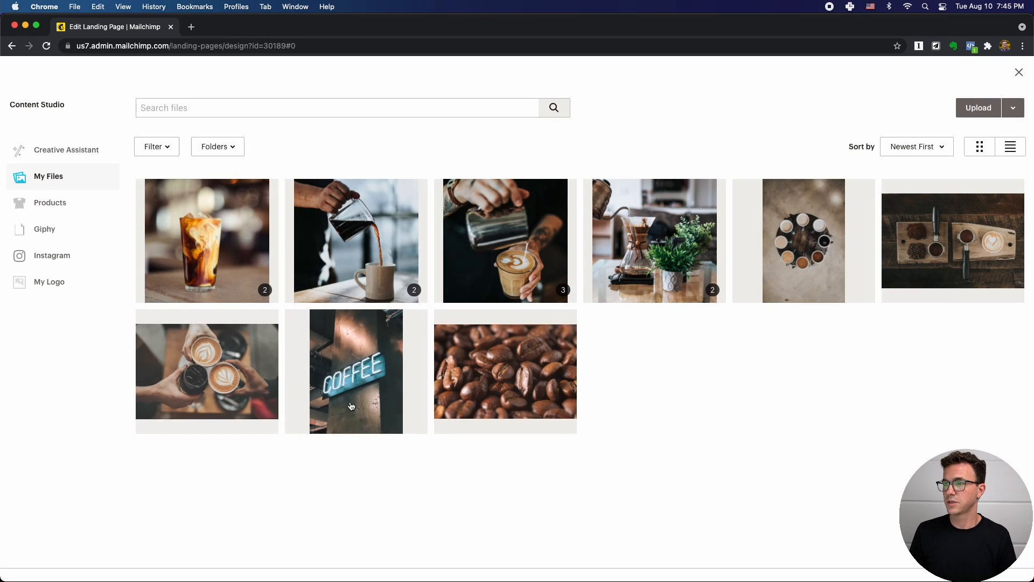
click(502, 381)
click(1003, 113)
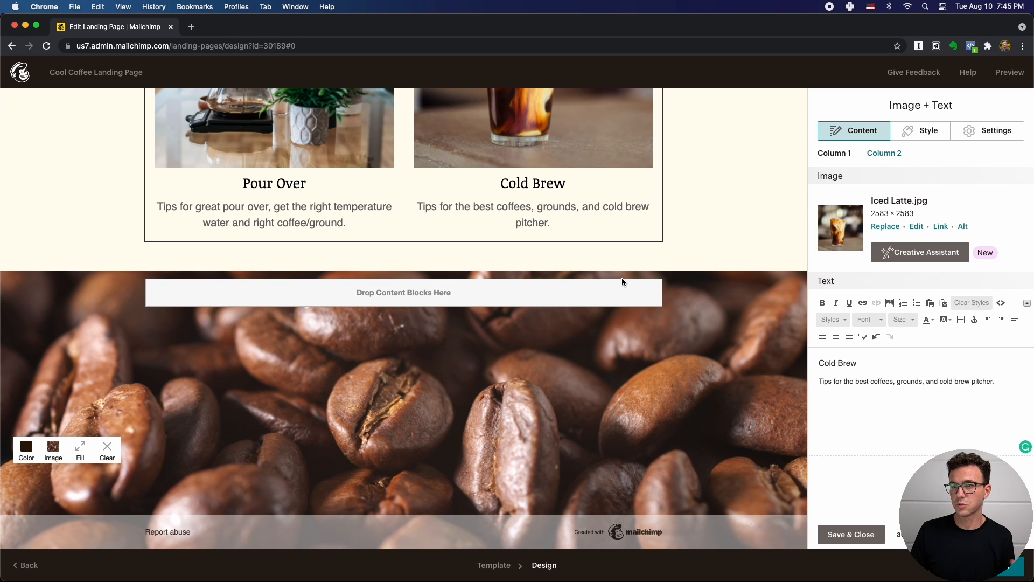
Step: Change the font of the "Get Your Coffee Brewing Guide" headline to Lato
scroll(622, 281, up, 5)
scroll(622, 276, up, 8)
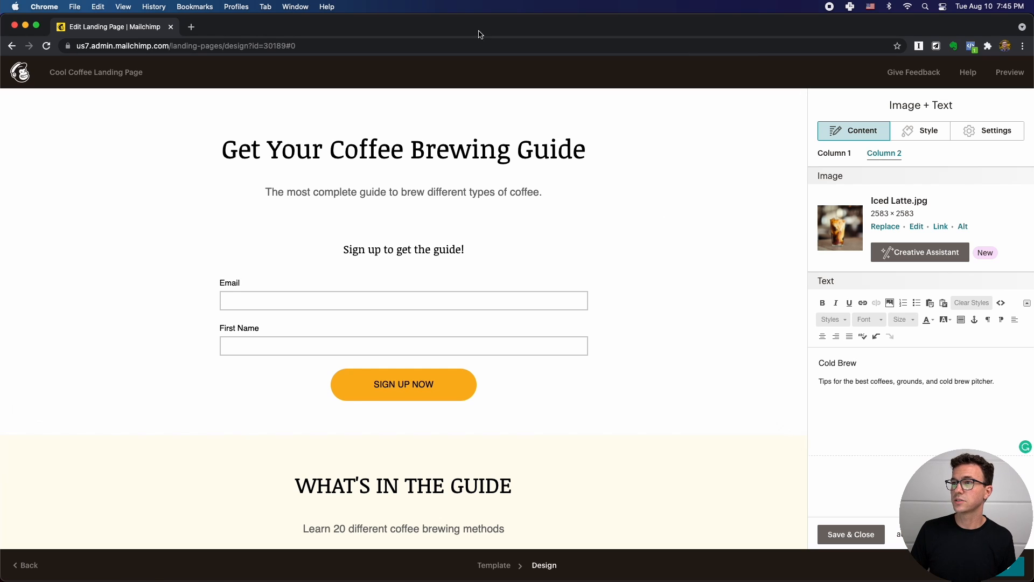
mouse_move(600, 144)
click(600, 144)
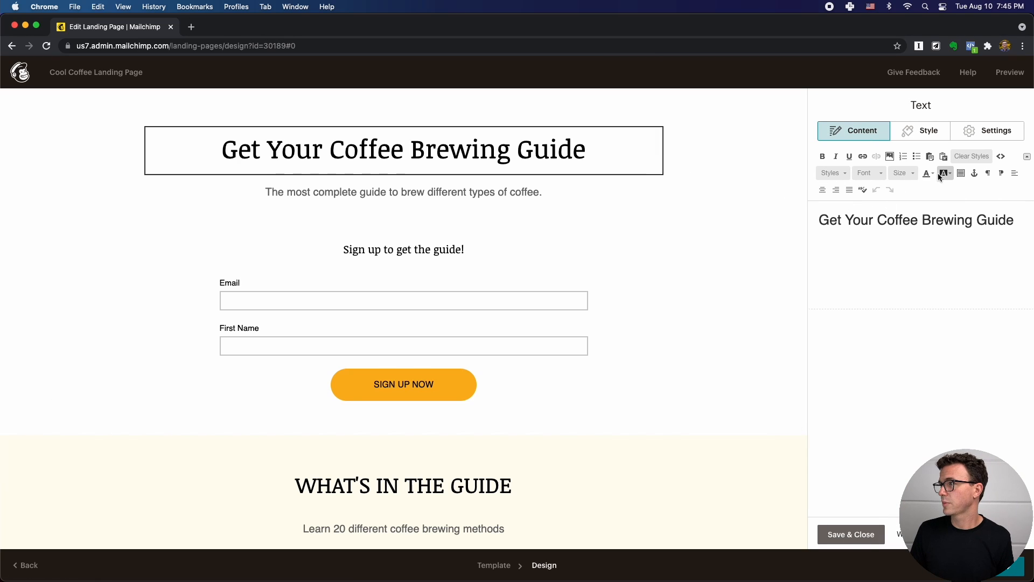
triple_click(856, 219)
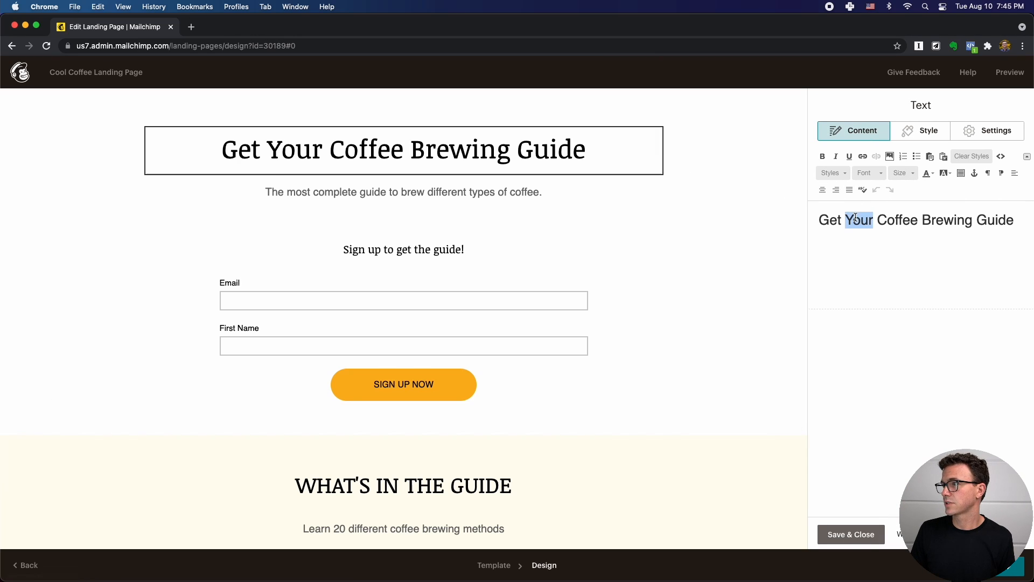
click(869, 173)
scroll(870, 213, down, 10)
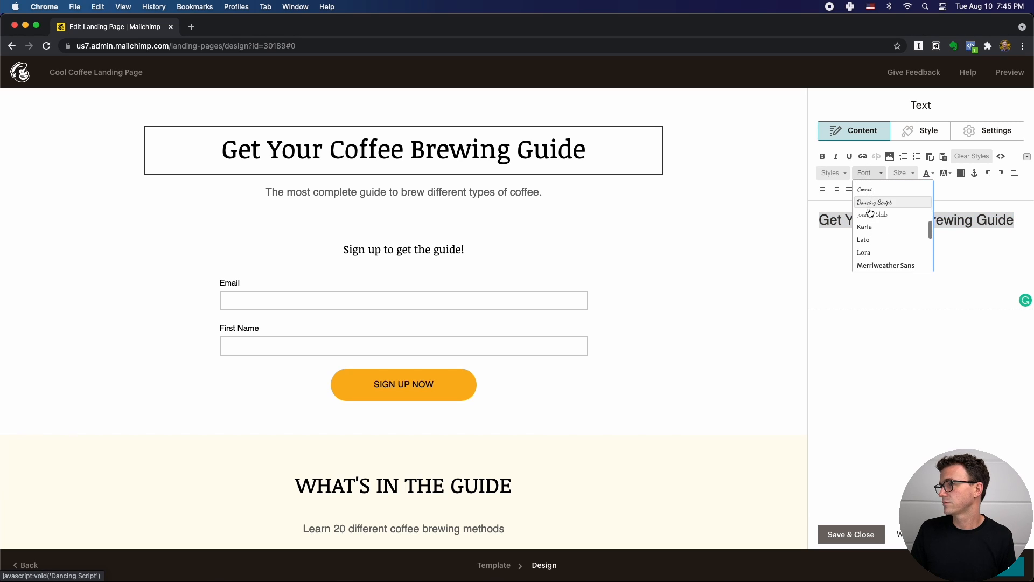
click(869, 240)
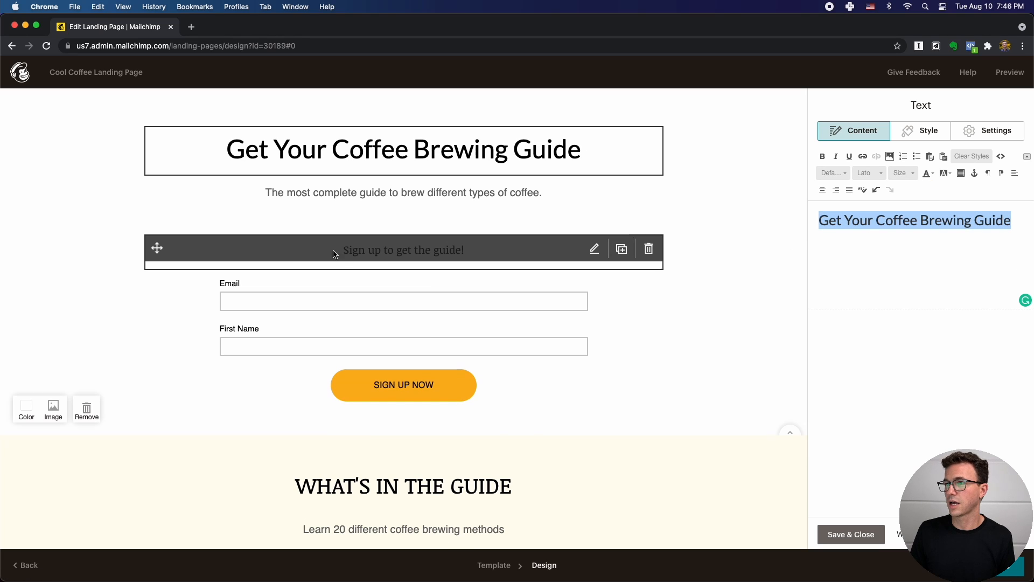
Step: Insert the coffee beans photo from the file library as the background image of the headline and signup section
click(59, 283)
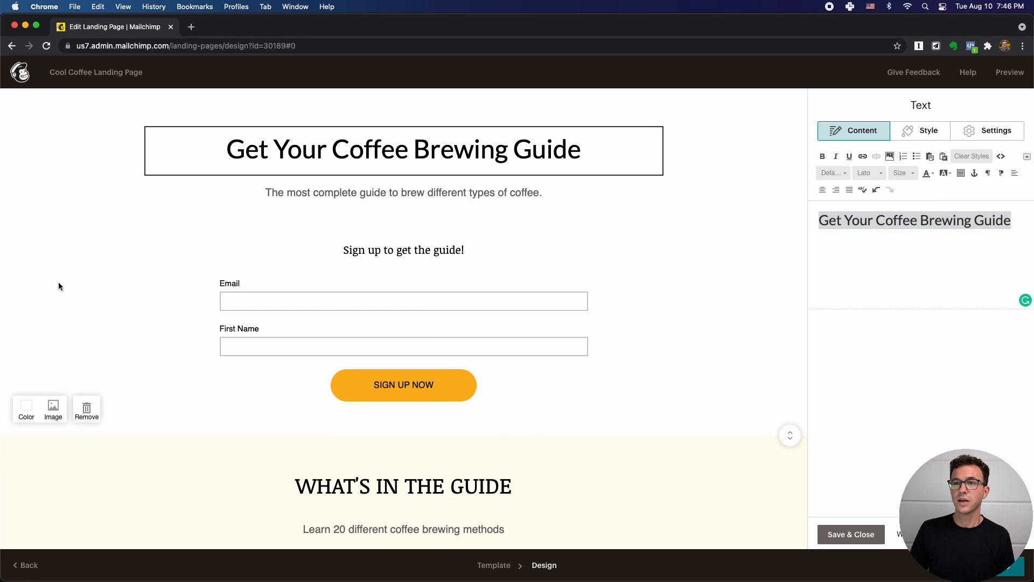
click(52, 411)
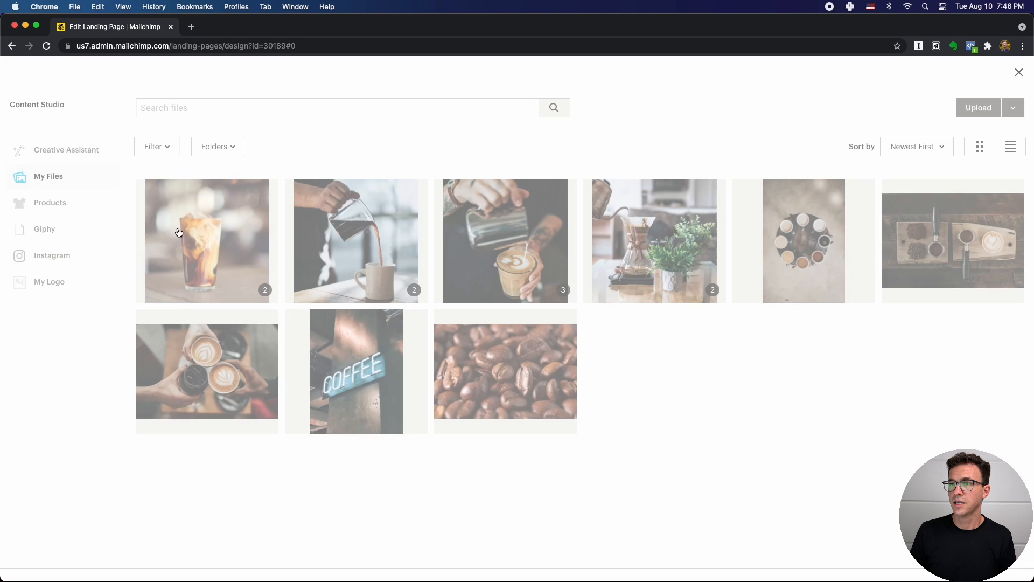
click(503, 397)
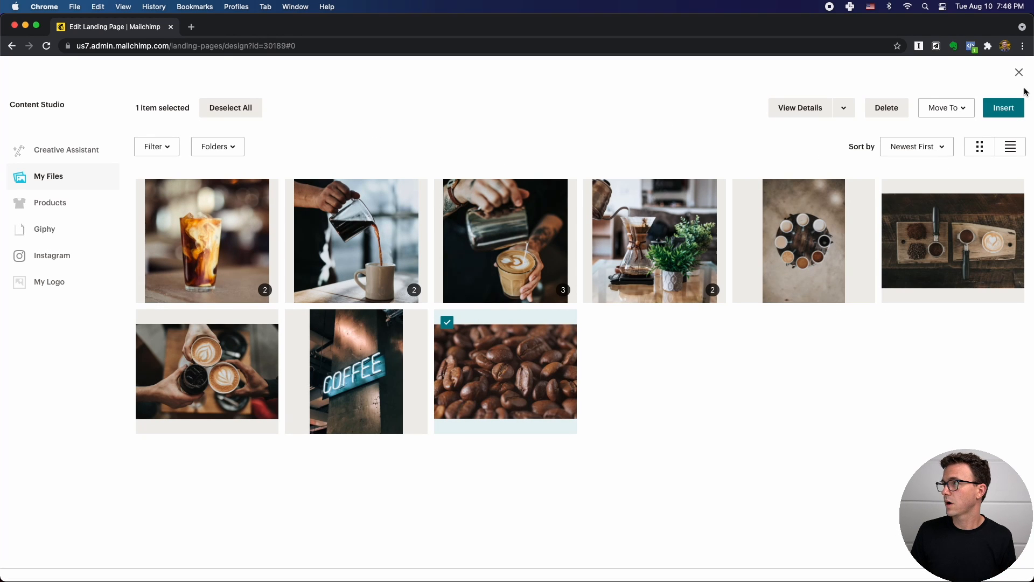
click(1003, 112)
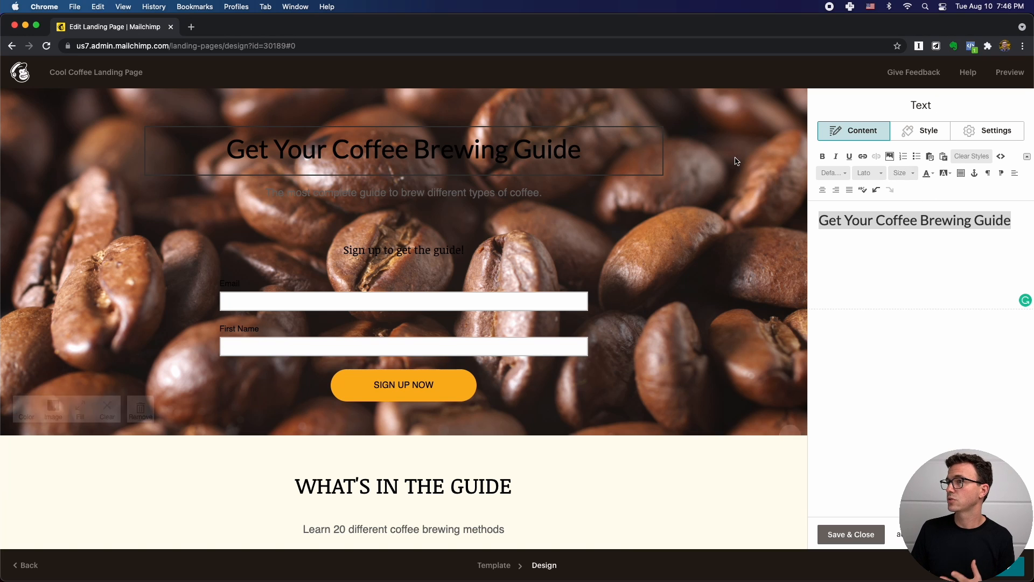
Step: Set the text color of the headline and the "The most complete guide" line below it to white
click(927, 174)
click(1000, 236)
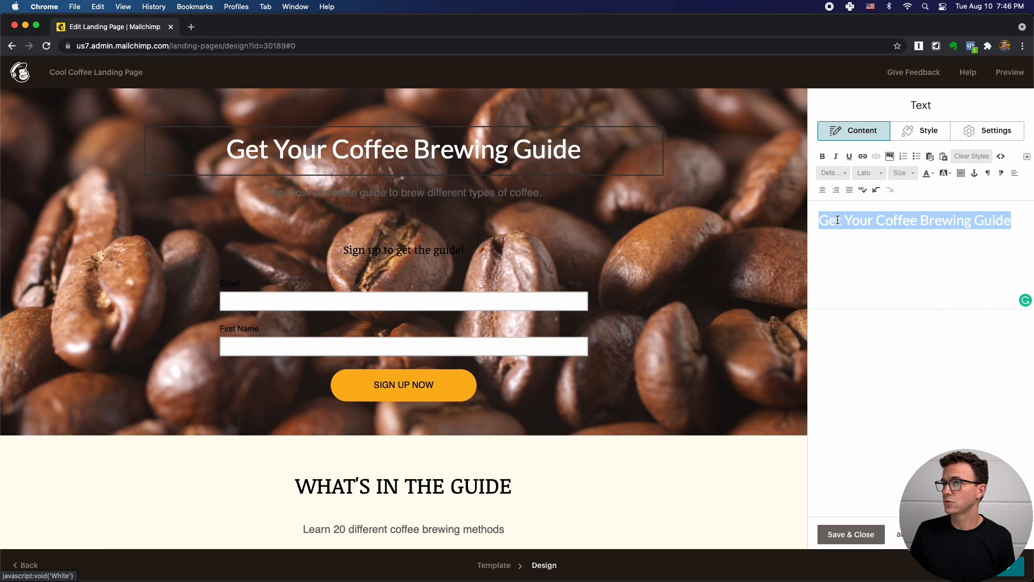
click(490, 187)
click(595, 188)
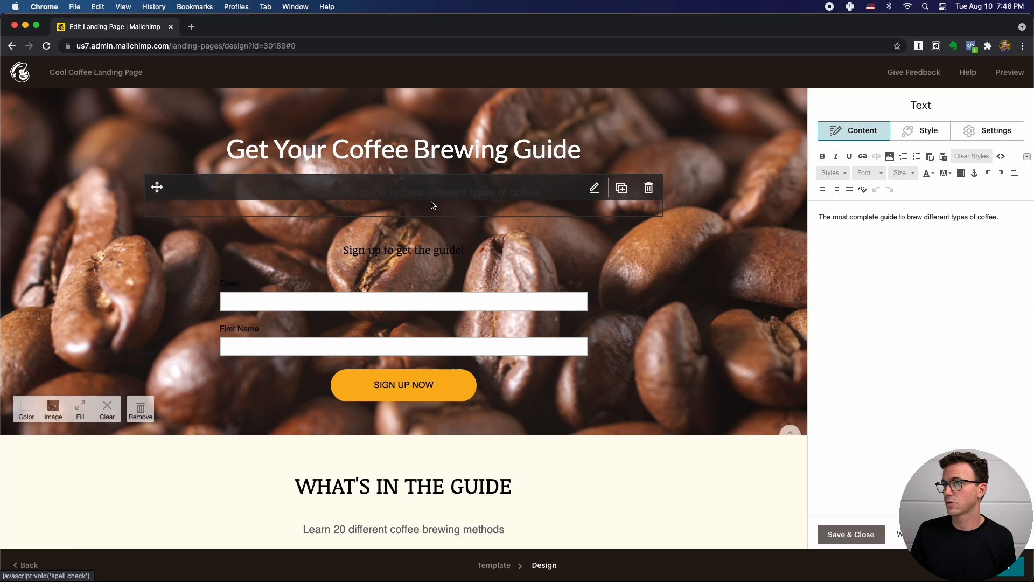
triple_click(847, 216)
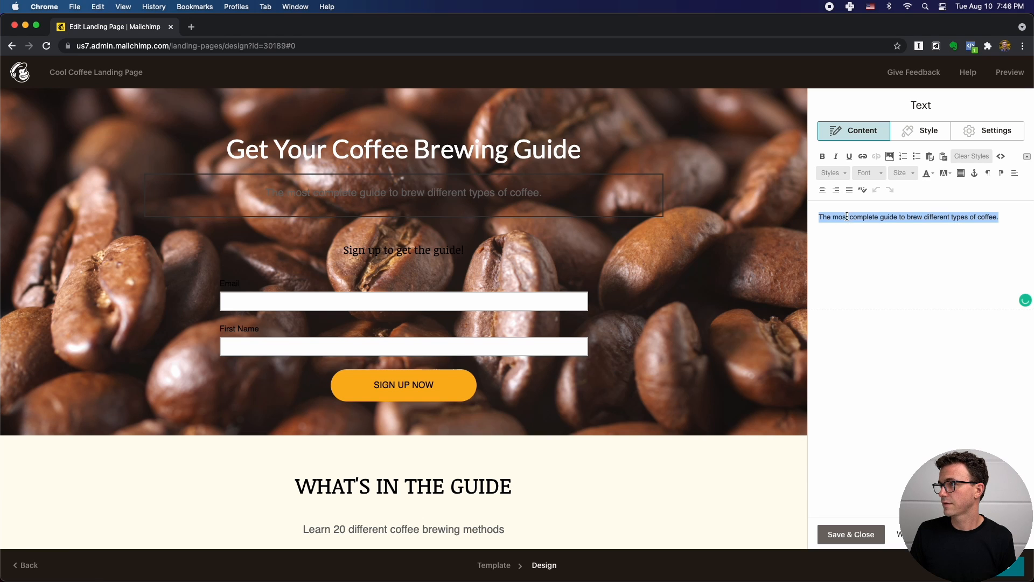
click(927, 173)
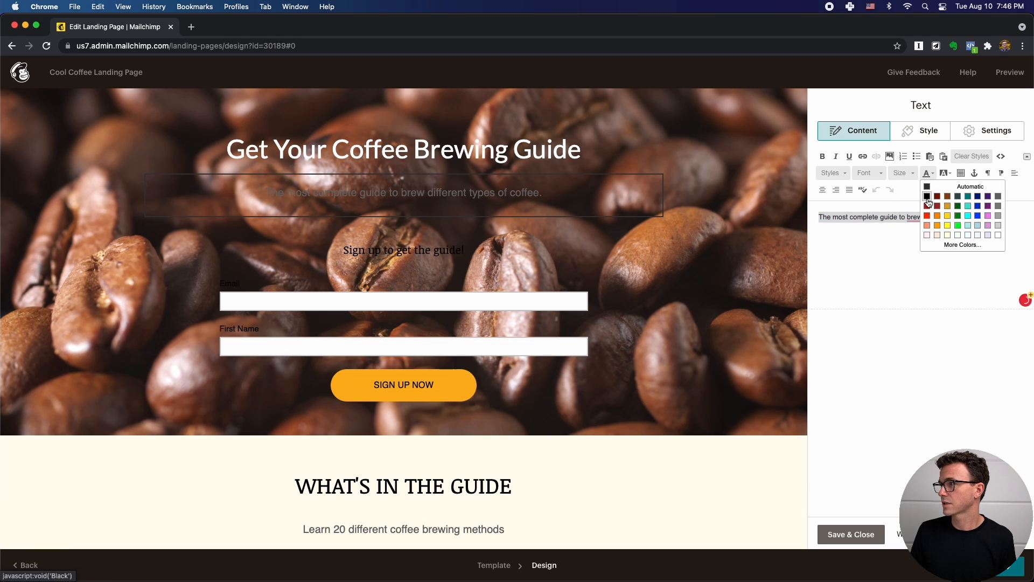
click(998, 236)
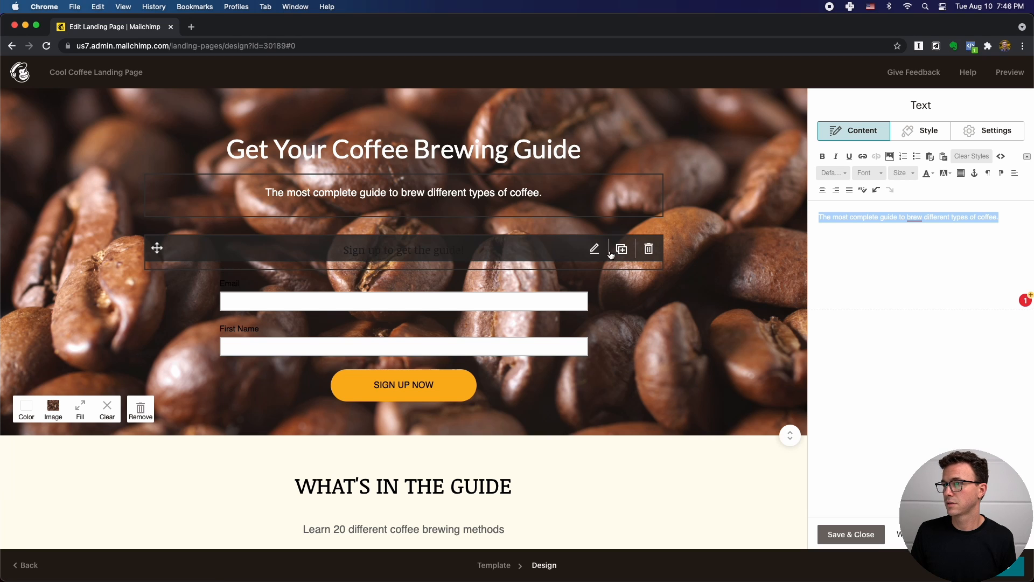
Step: Set the text color of the "Sign up to get the guide!" line to white
click(592, 250)
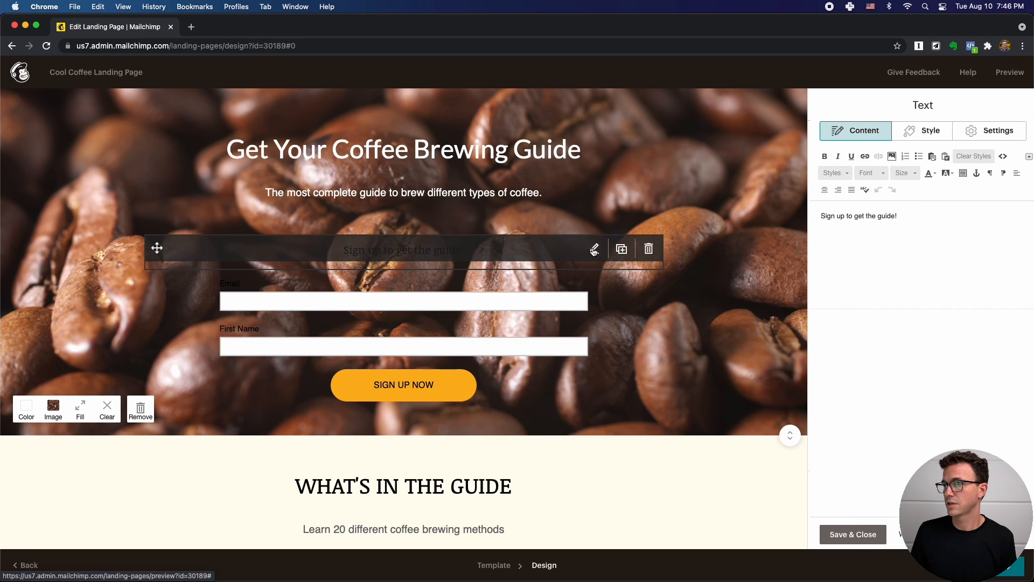
triple_click(873, 214)
click(925, 171)
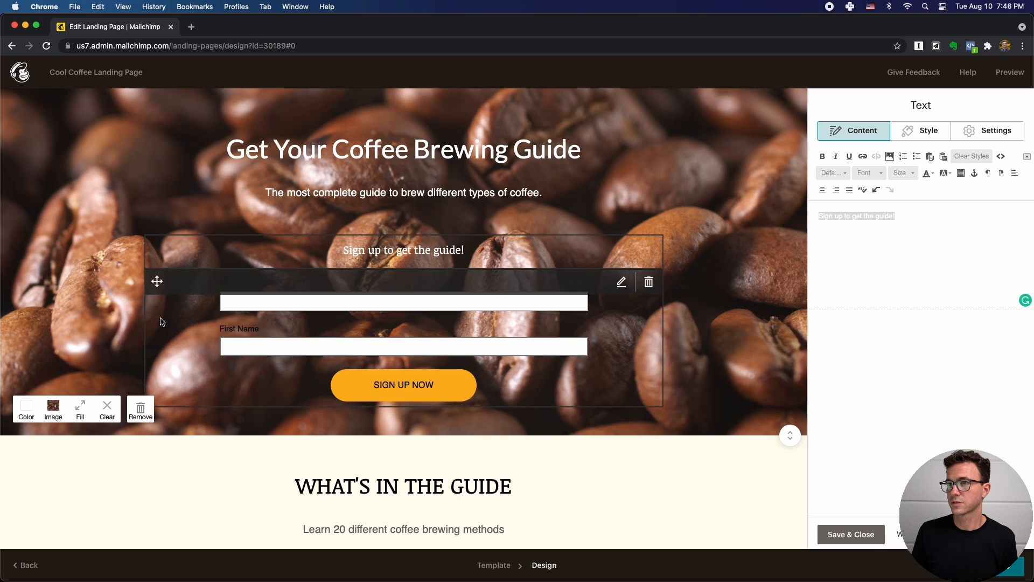
Step: Set the signup form's label color to white #ffffff in its form label style
click(623, 283)
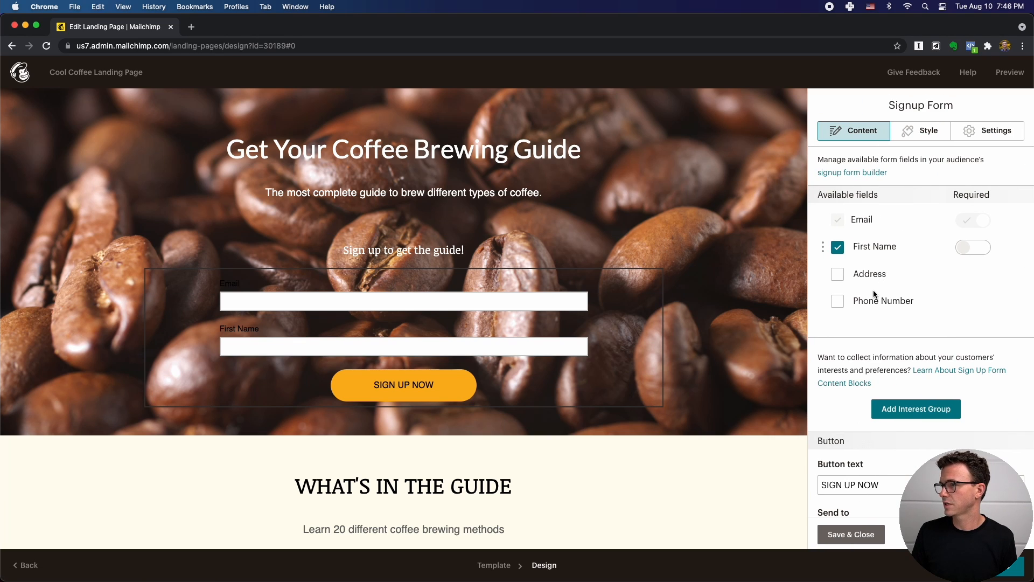
scroll(873, 296, down, 4)
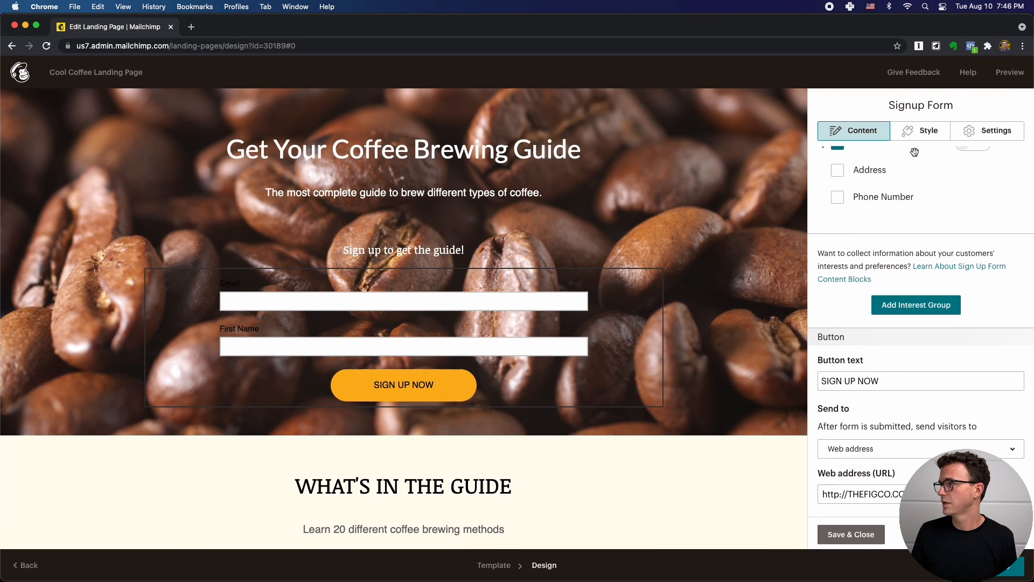
click(923, 130)
scroll(845, 315, down, 3)
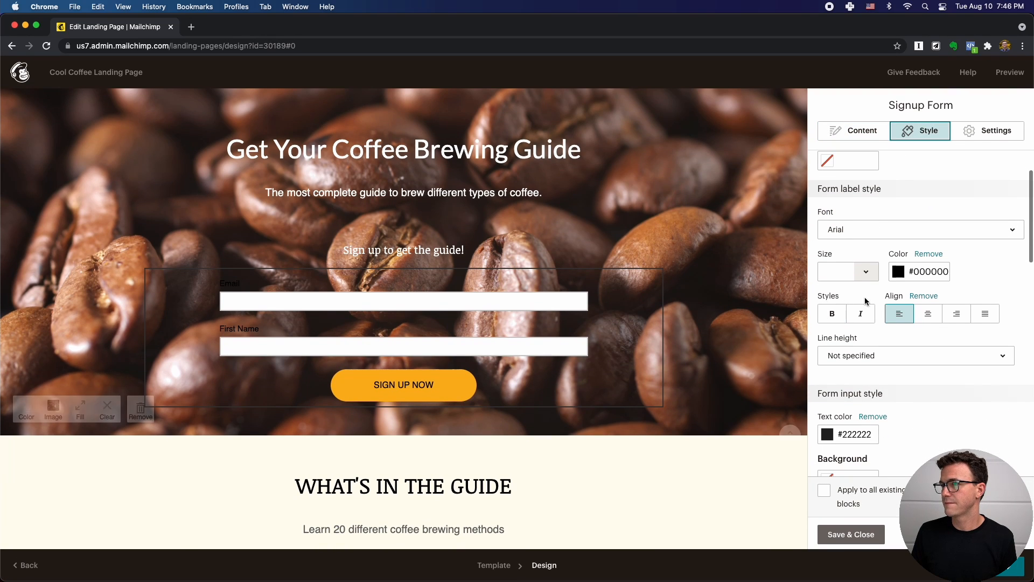
click(910, 272)
drag(896, 341, 895, 291)
click(895, 260)
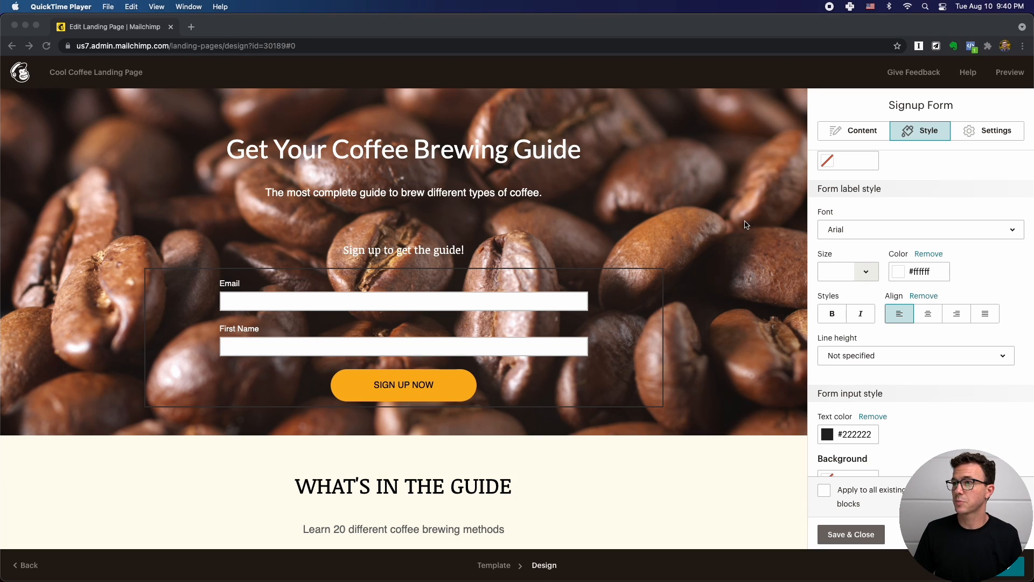
Step: Review the whole page design, save it and close the editor
scroll(701, 217, down, 6)
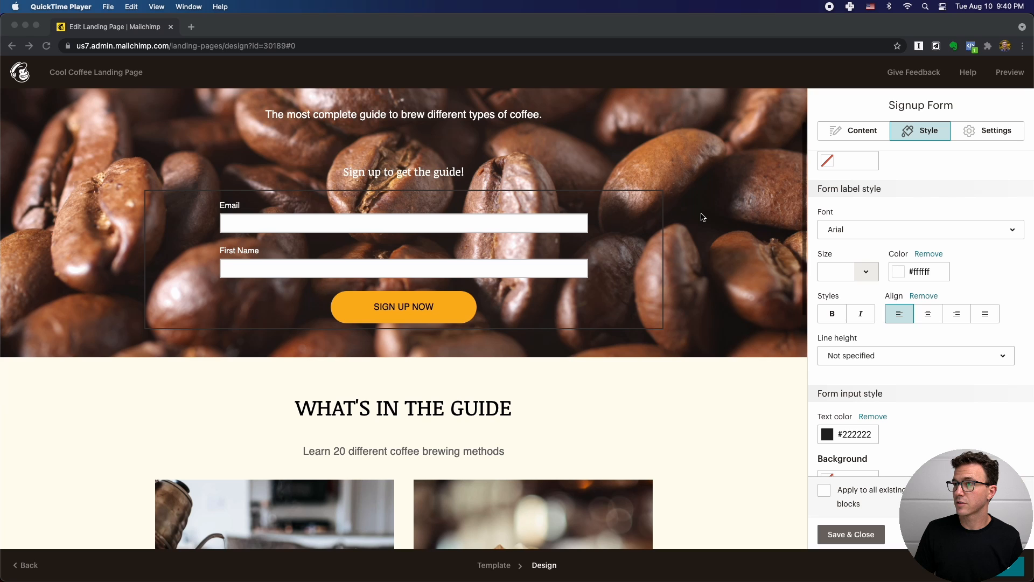
scroll(701, 217, down, 5)
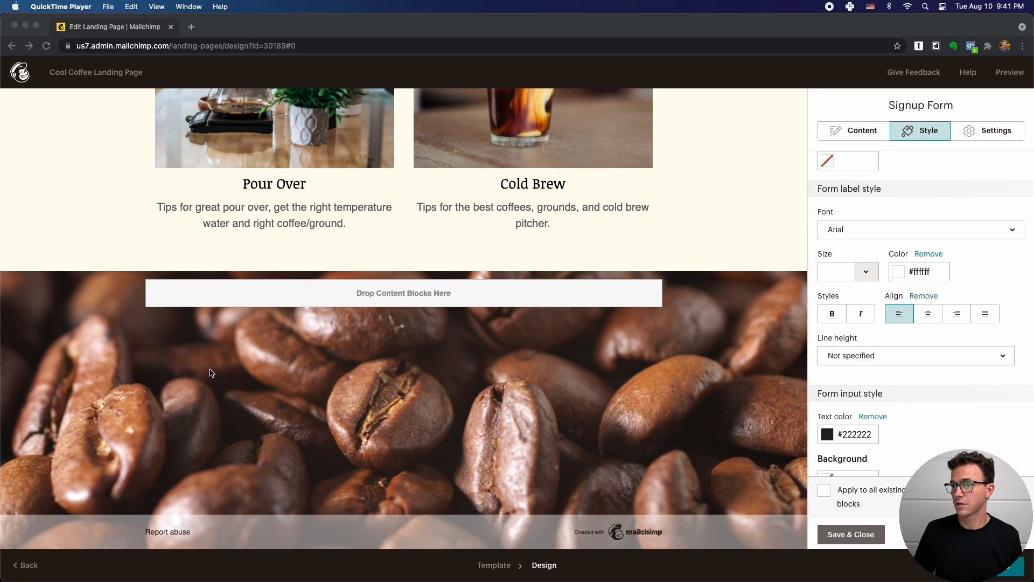
scroll(417, 370, up, 12)
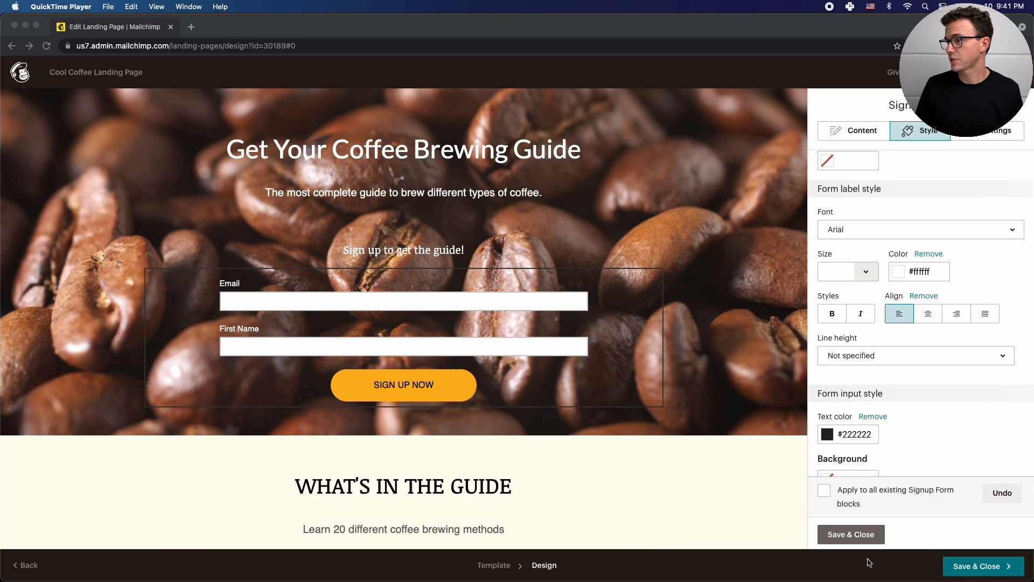
click(989, 570)
click(977, 569)
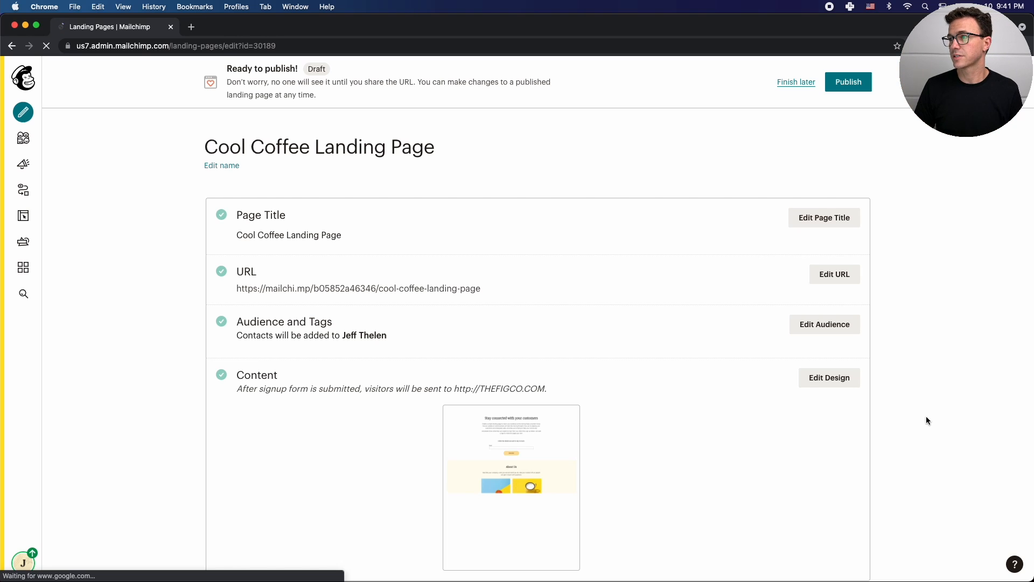
Step: Add a new tag "best coffee guide" for contacts who sign up and save the audience settings
click(828, 324)
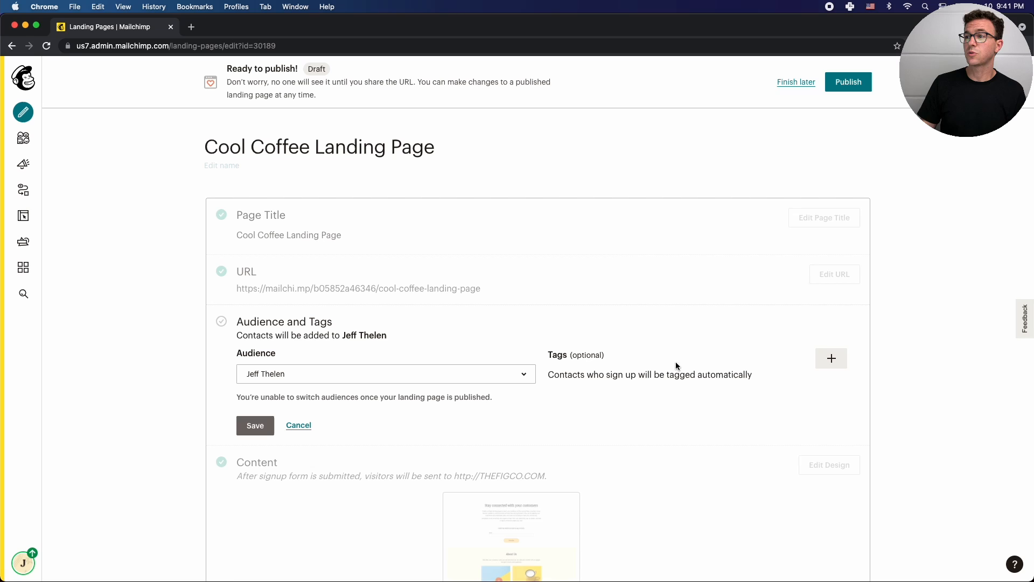
click(829, 359)
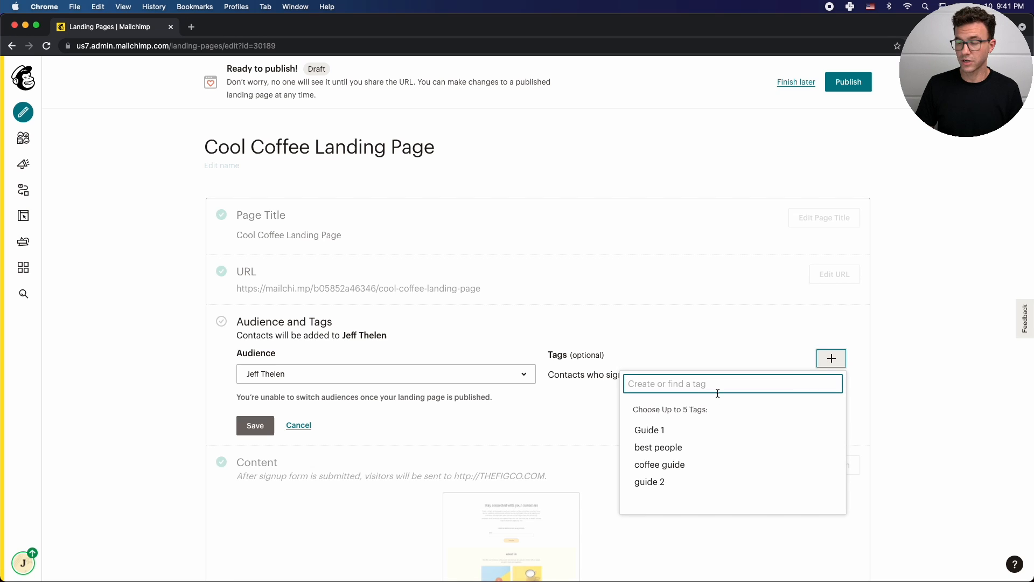
text(best coffee guide)
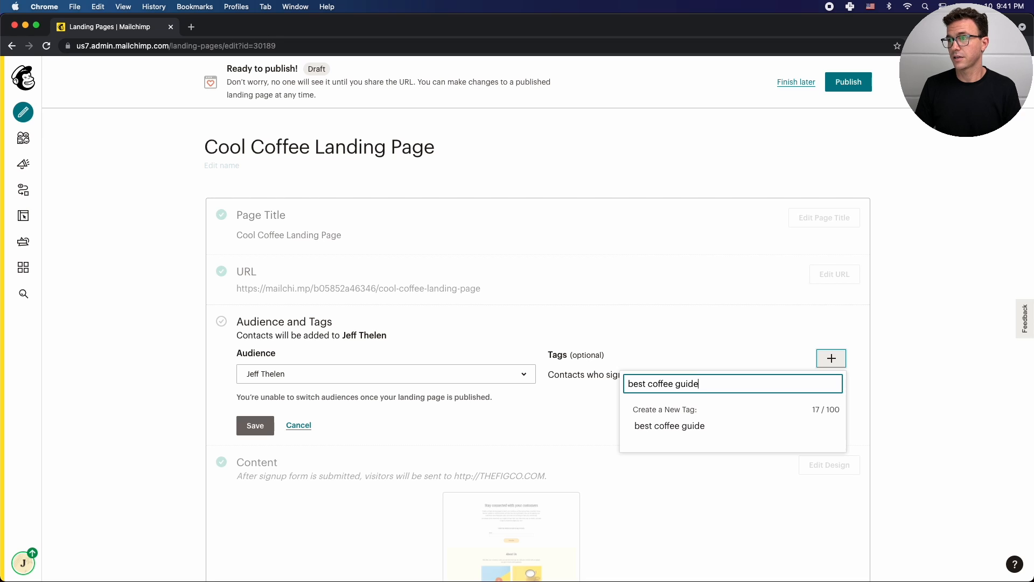
key(Return)
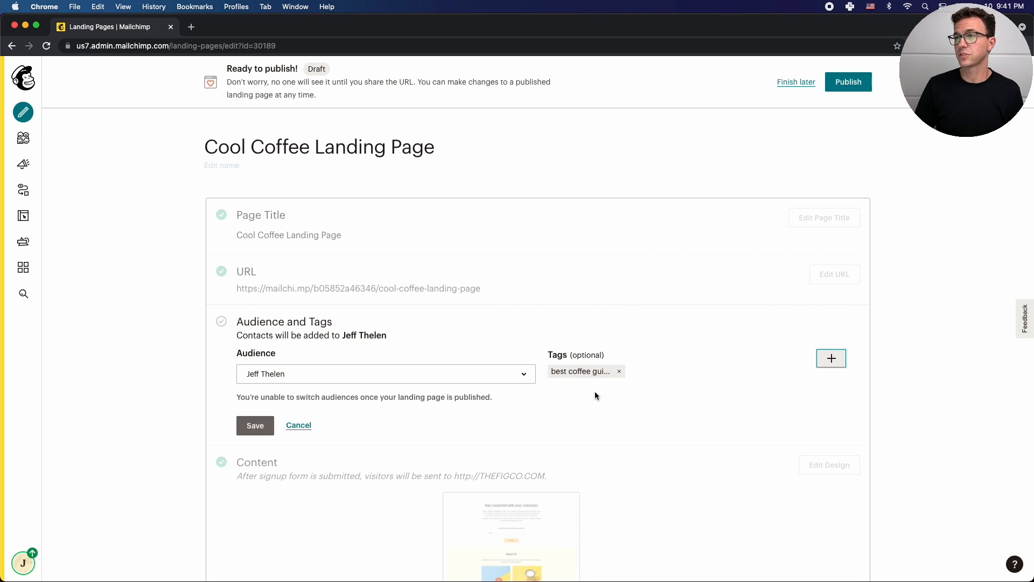
click(254, 426)
Step: Check the landing page's summary and settings, and publish the page
scroll(656, 429, down, 5)
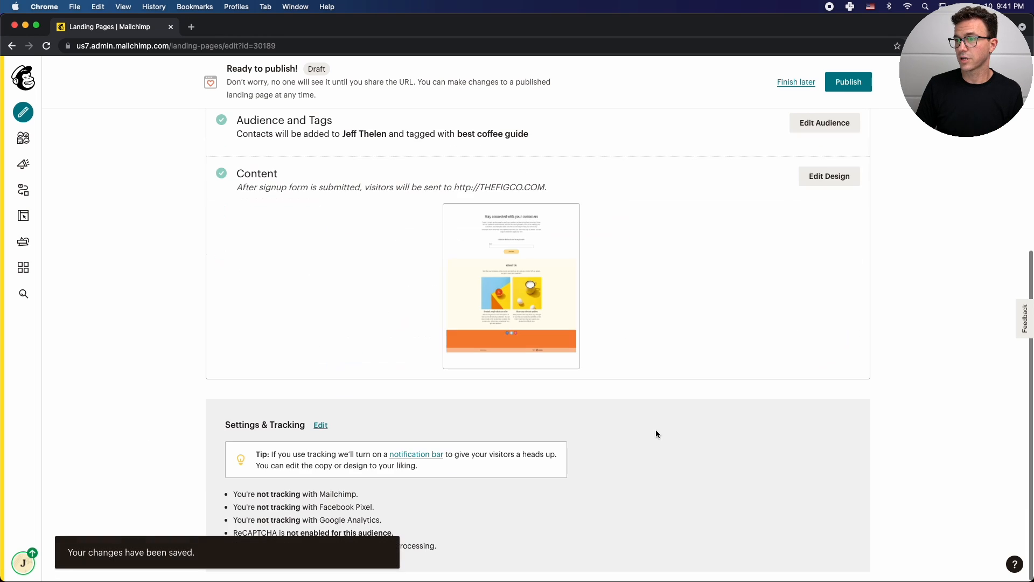
scroll(656, 431, up, 5)
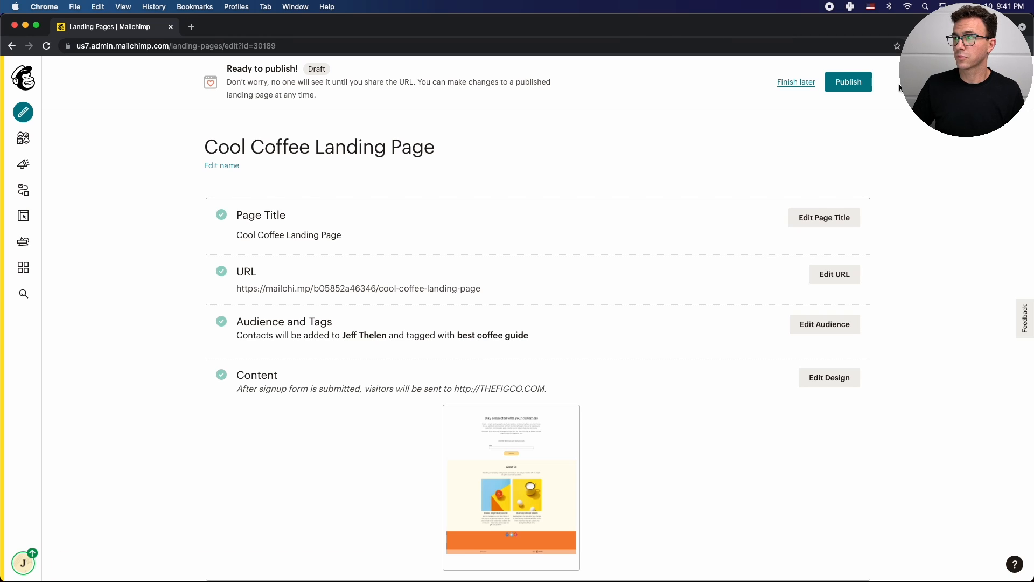
click(857, 93)
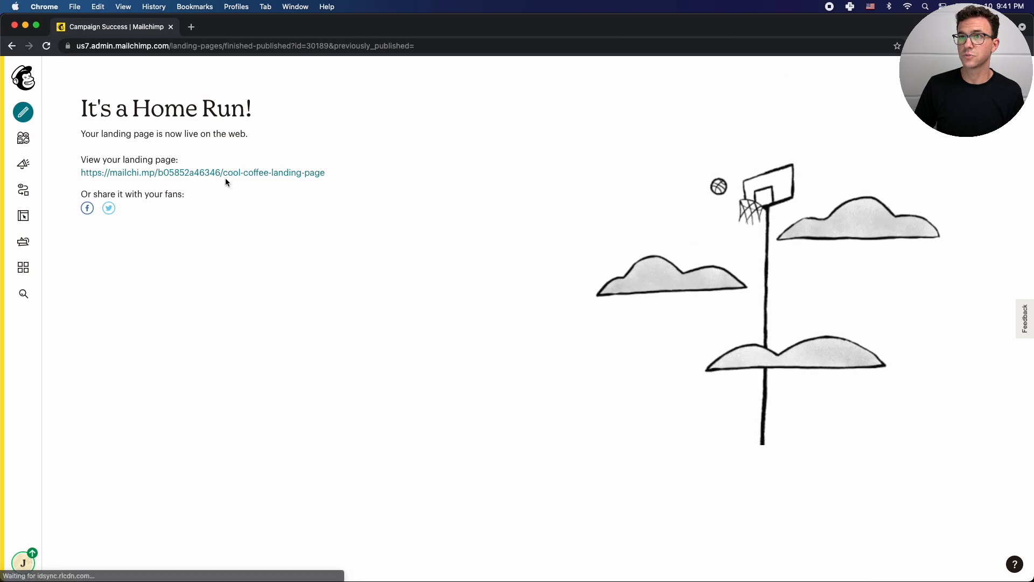
Step: Open the published landing page from its link and examine it from the signup section to the footer
click(223, 173)
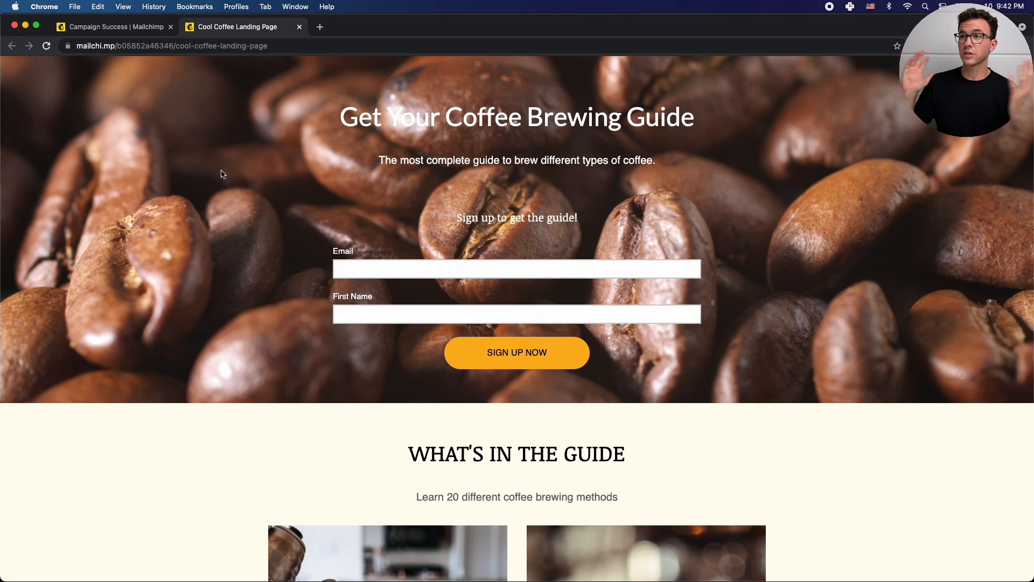
scroll(954, 315, down, 7)
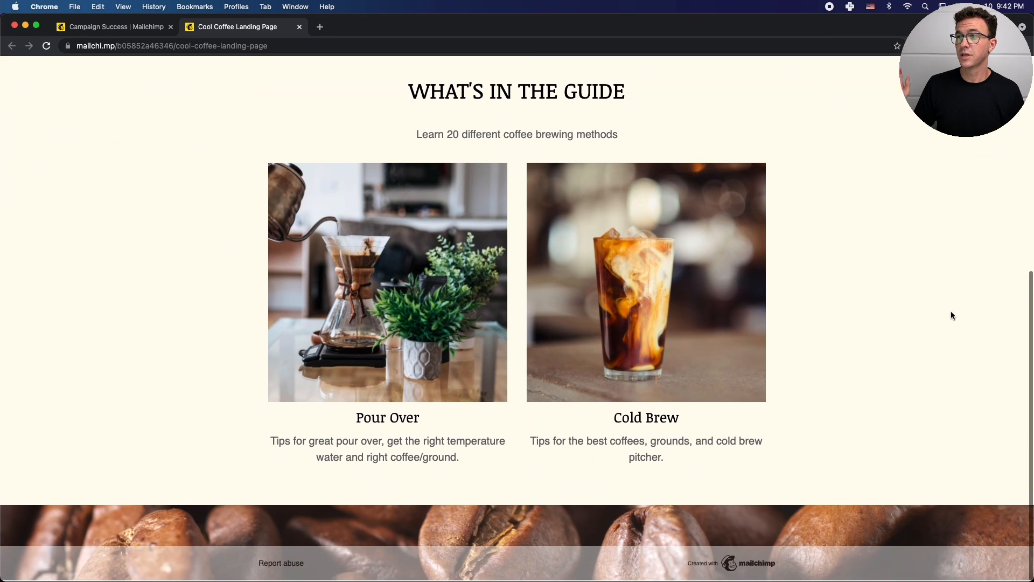
scroll(953, 315, up, 7)
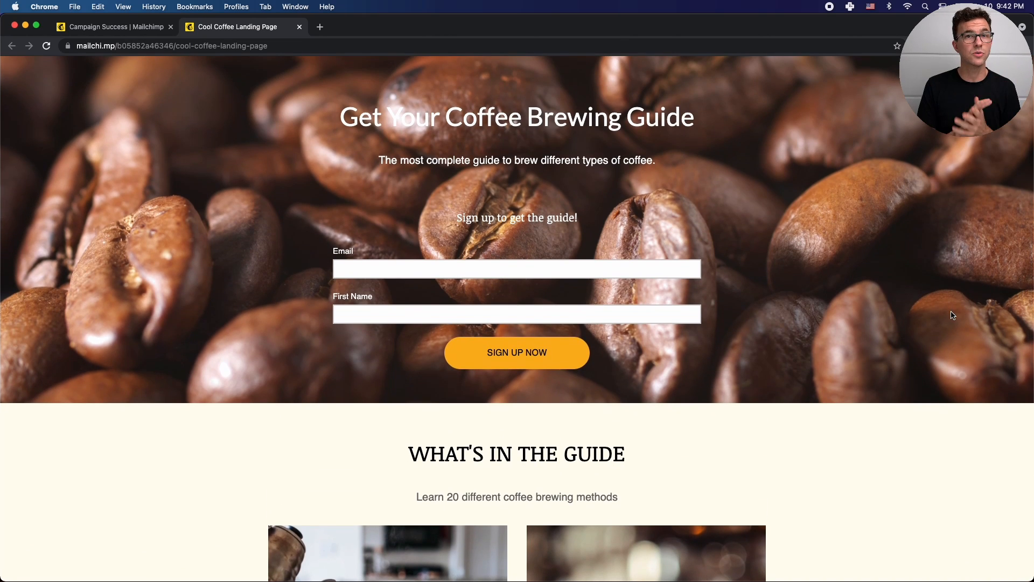